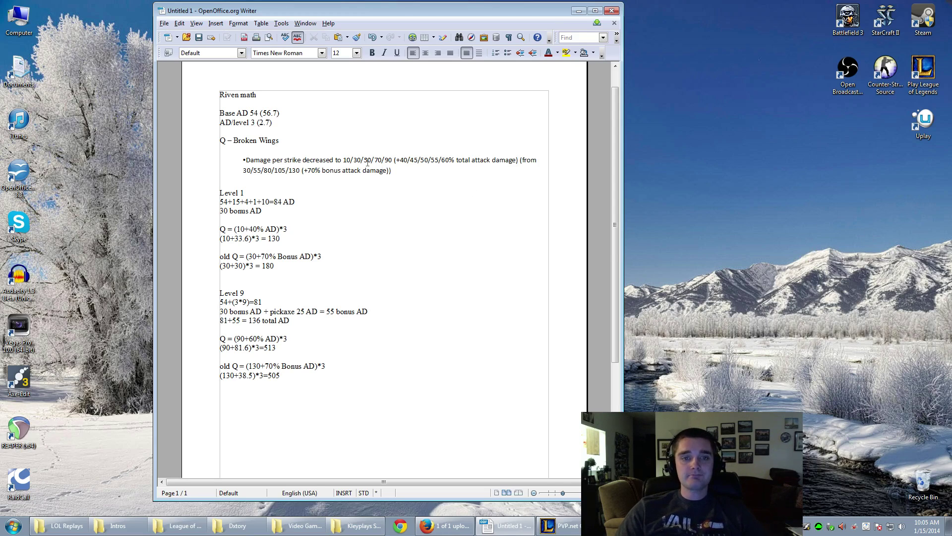
Examine the Broken Wings change line, comparing the new and old base damage and attack damage scaling
left_click_drag(341, 162, 399, 162)
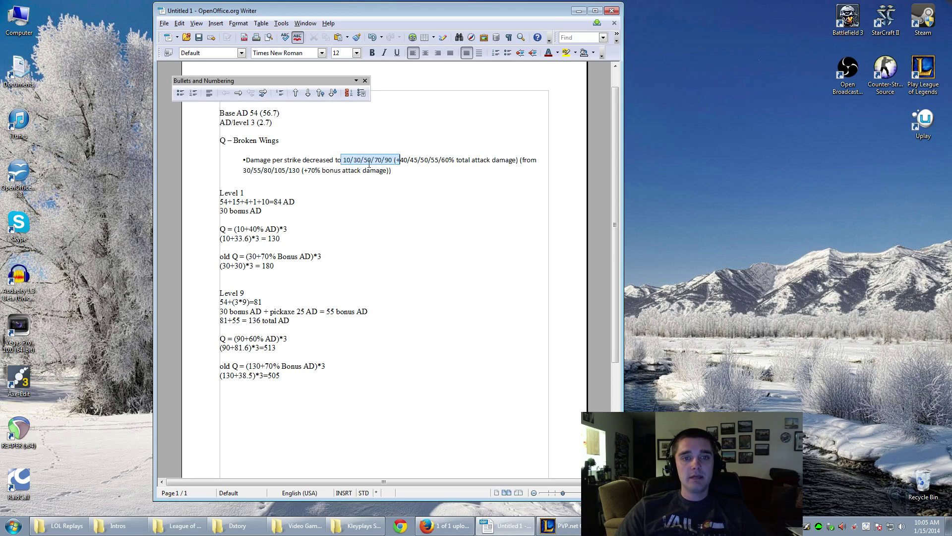
left_click(342, 162)
double_click(247, 170)
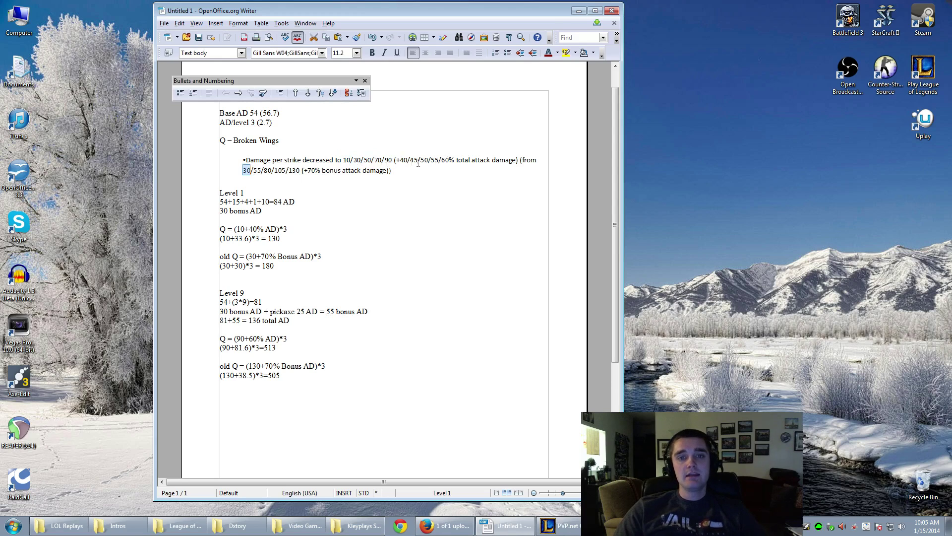
left_click_drag(399, 162, 512, 163)
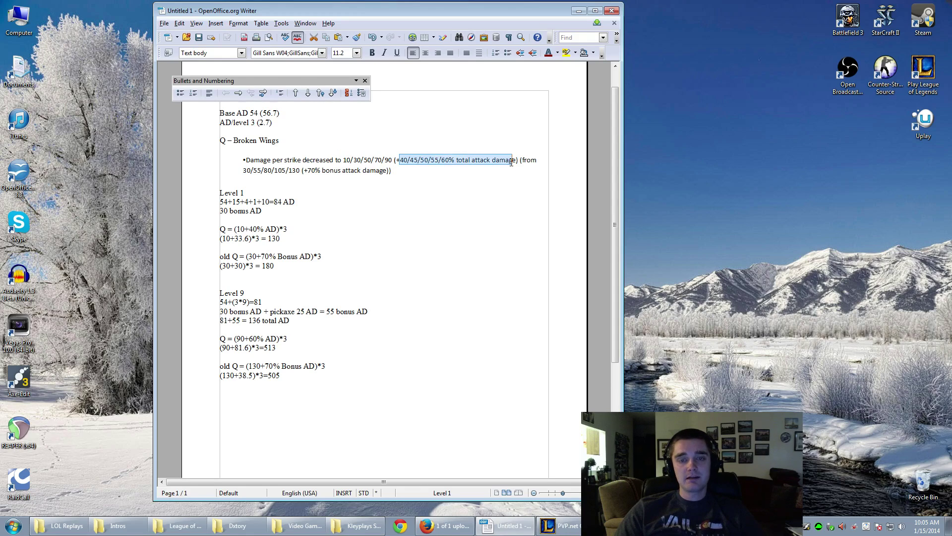
left_click_drag(310, 171, 382, 170)
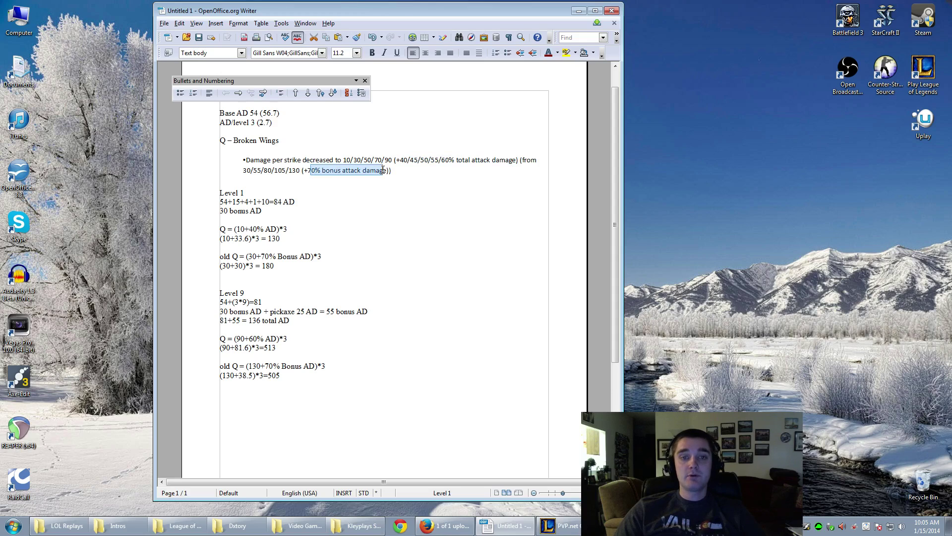
left_click(424, 190)
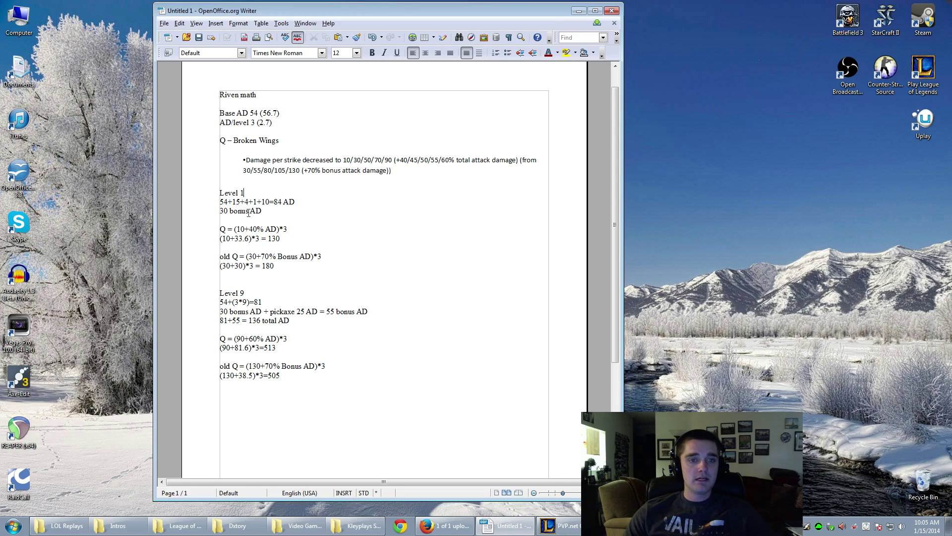
Review the Level 1 attack damage sum, including the added AD terms, the total and the bonus AD
left_click_drag(232, 203, 298, 204)
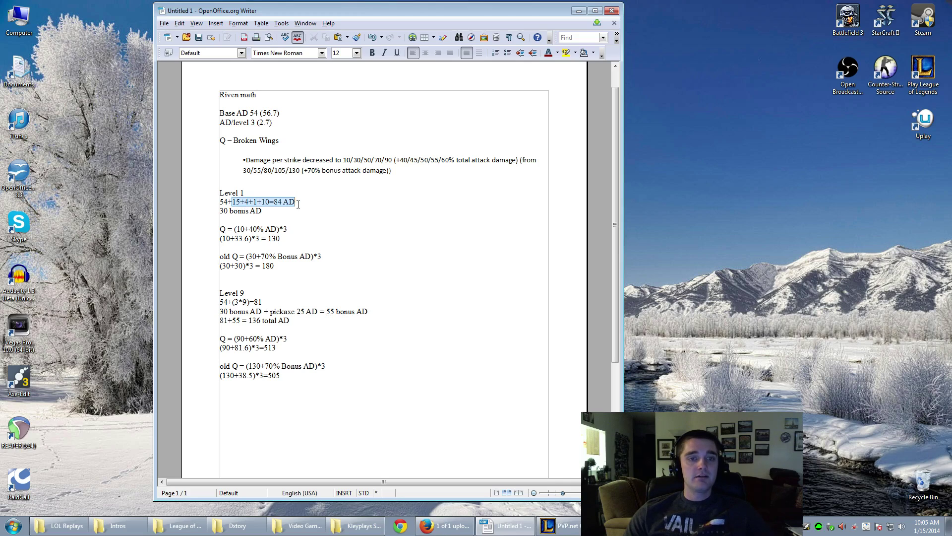
left_click(275, 214)
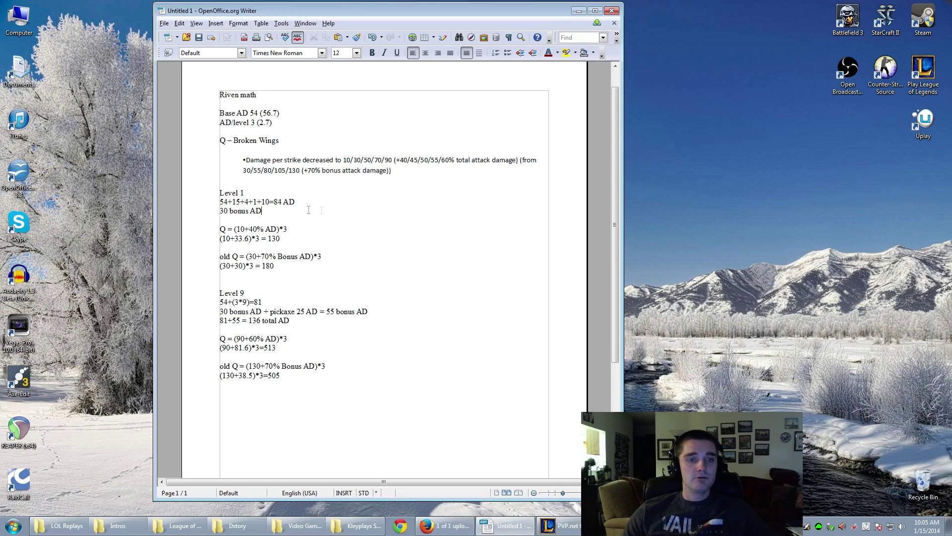
left_click_drag(274, 201, 296, 202)
left_click(265, 202)
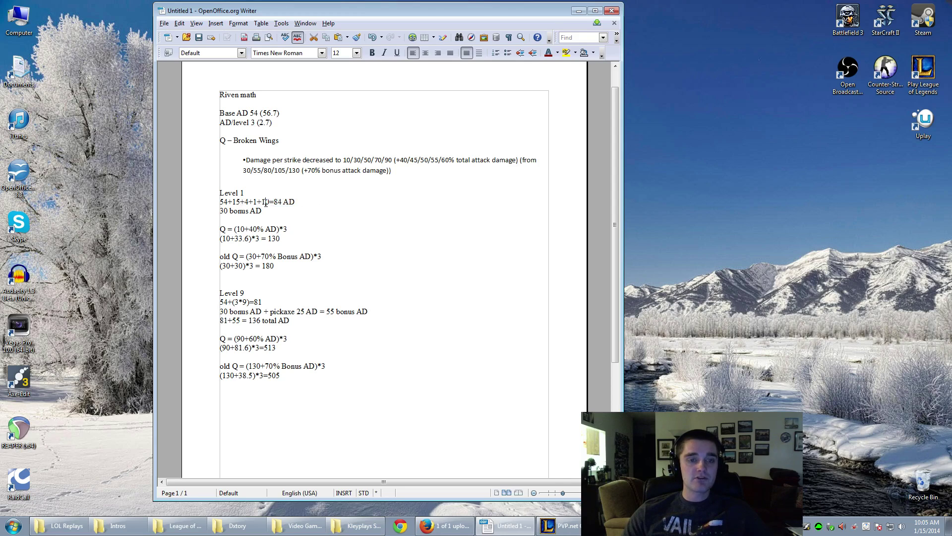
double_click(266, 202)
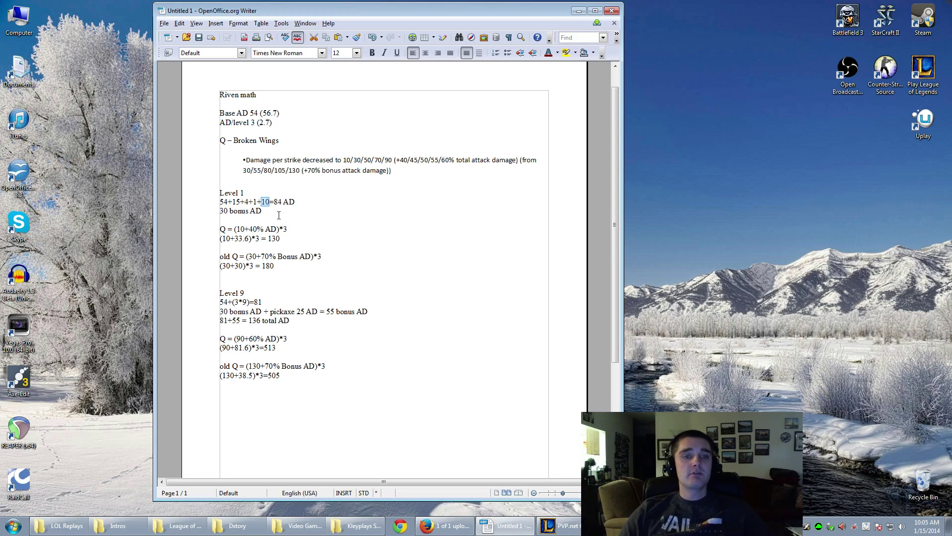
left_click(279, 215)
left_click_drag(274, 201, 301, 202)
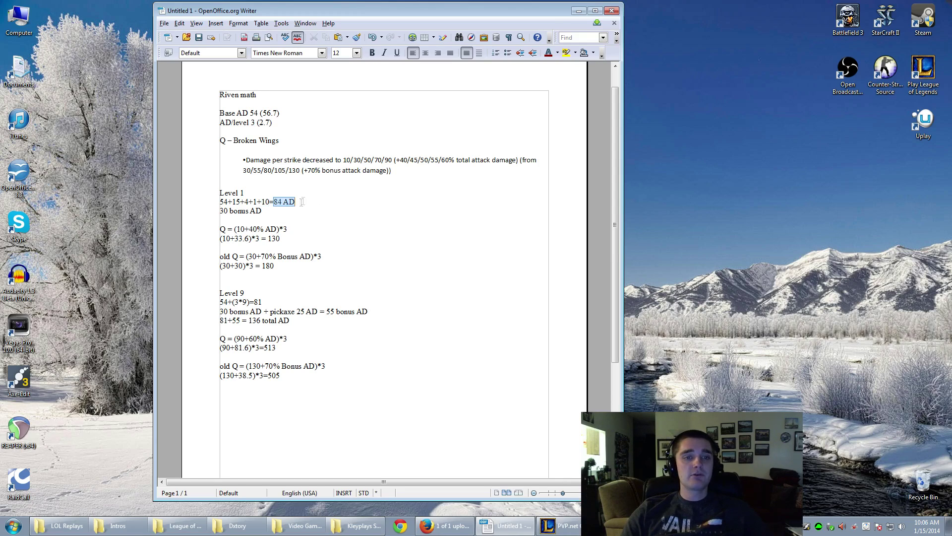
left_click(292, 212)
left_click_drag(220, 211, 285, 214)
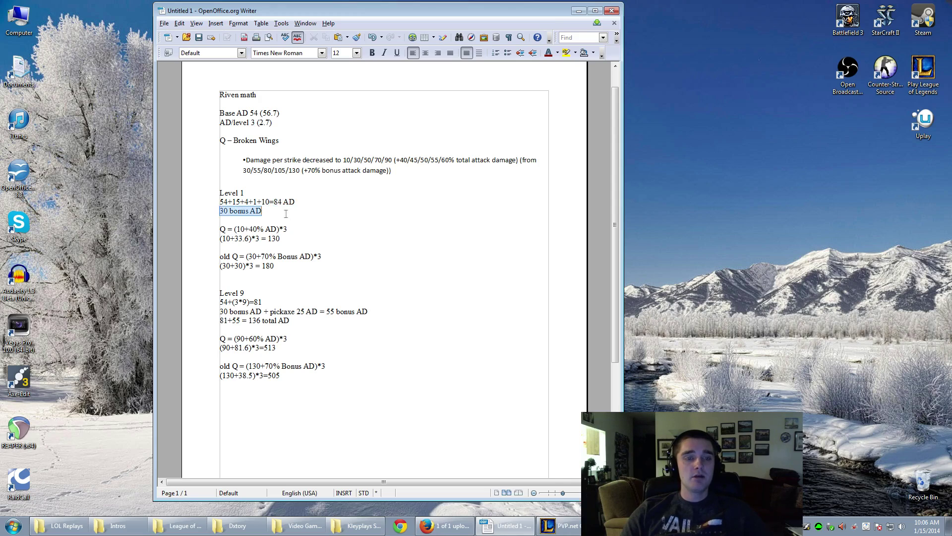
left_click(287, 213)
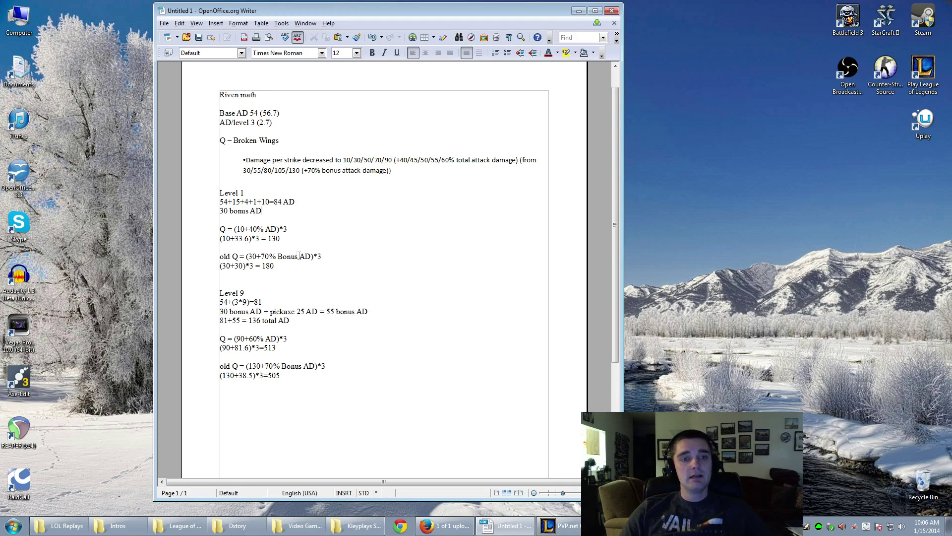
Compare the new and old Q damage results in the Level 1 section
left_click_drag(240, 229, 267, 239)
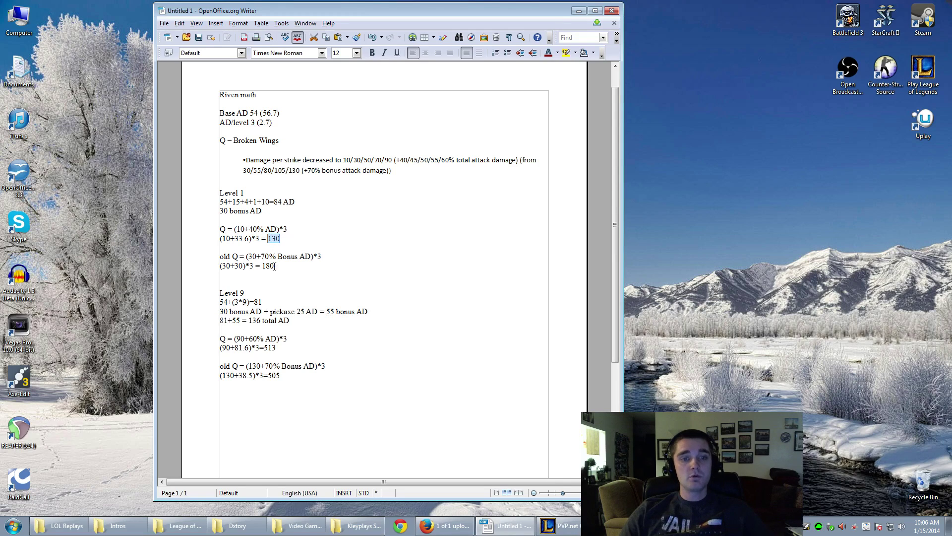
left_click_drag(274, 266, 262, 266)
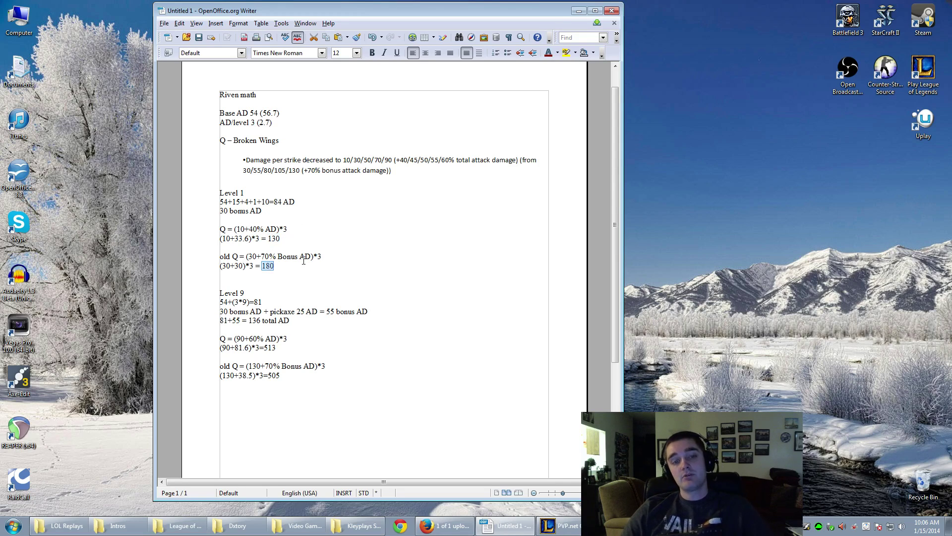
left_click(304, 258)
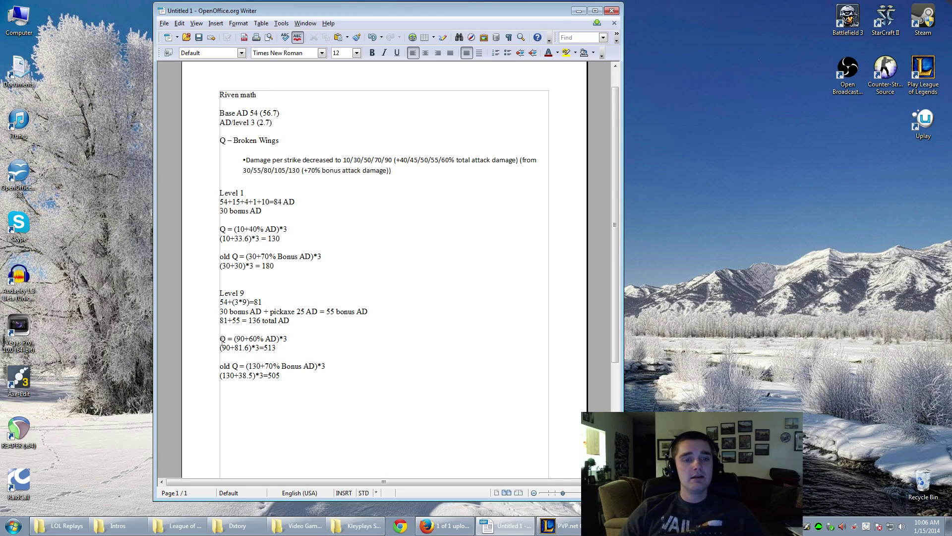
Review the Level 9 section's Q damage, pickaxe bonus AD and base AD calculation
left_click_drag(222, 341, 287, 339)
double_click(269, 347)
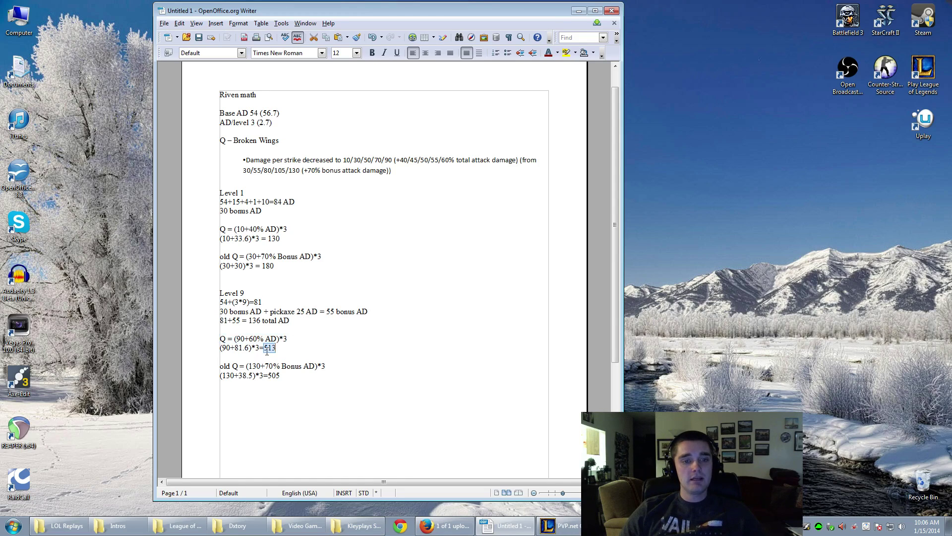
left_click(278, 377)
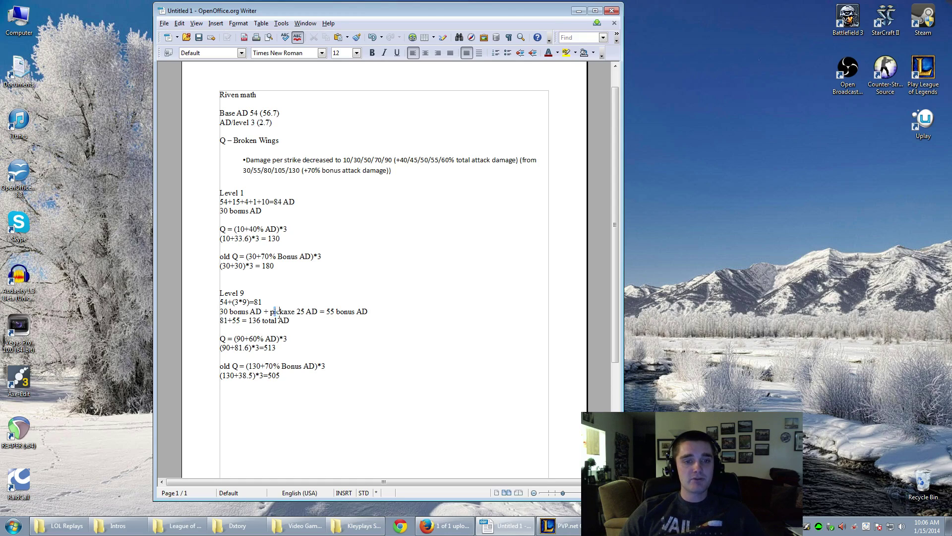
left_click_drag(270, 312, 318, 312)
left_click(316, 322)
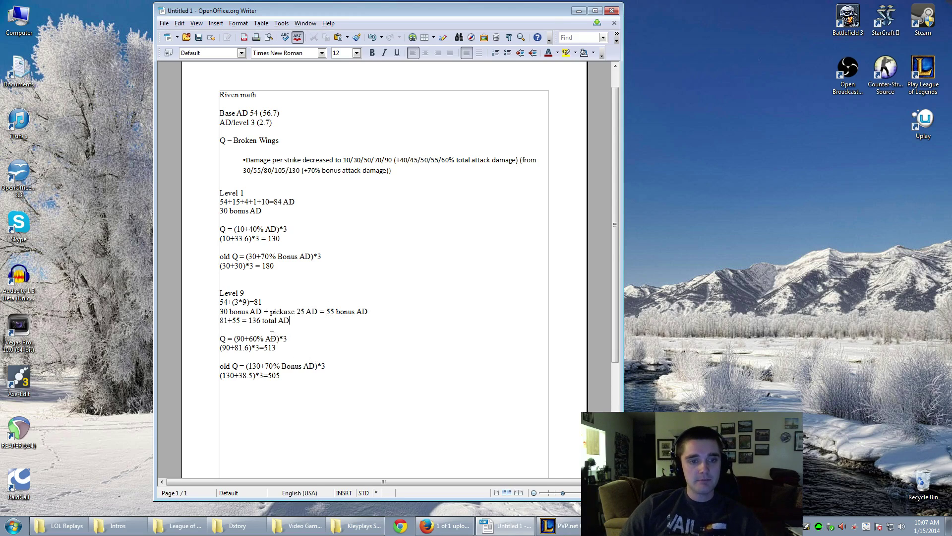
left_click_drag(262, 302, 223, 301)
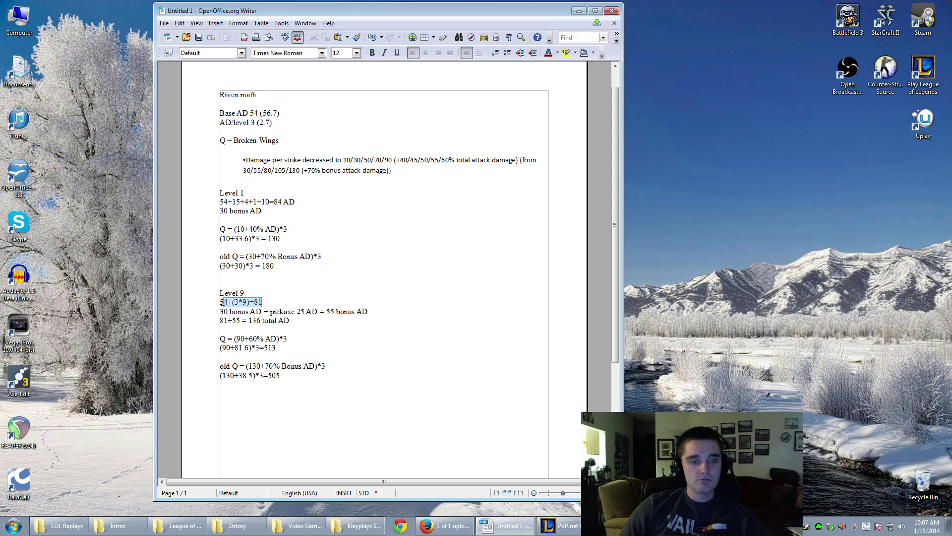
Add a "Level 18" heading with a capital L at the end of the document, below the Level 9 calculations
key("ctrl+End")
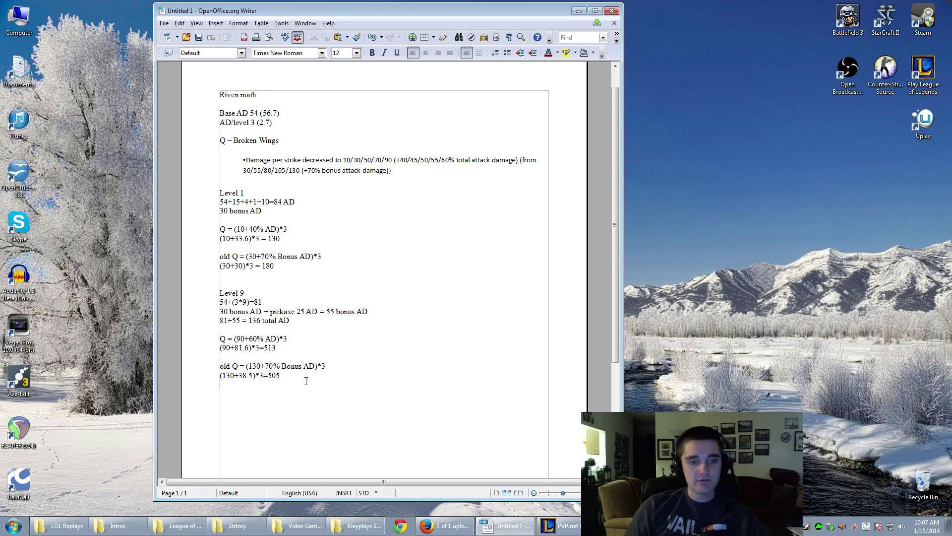
type("level 18")
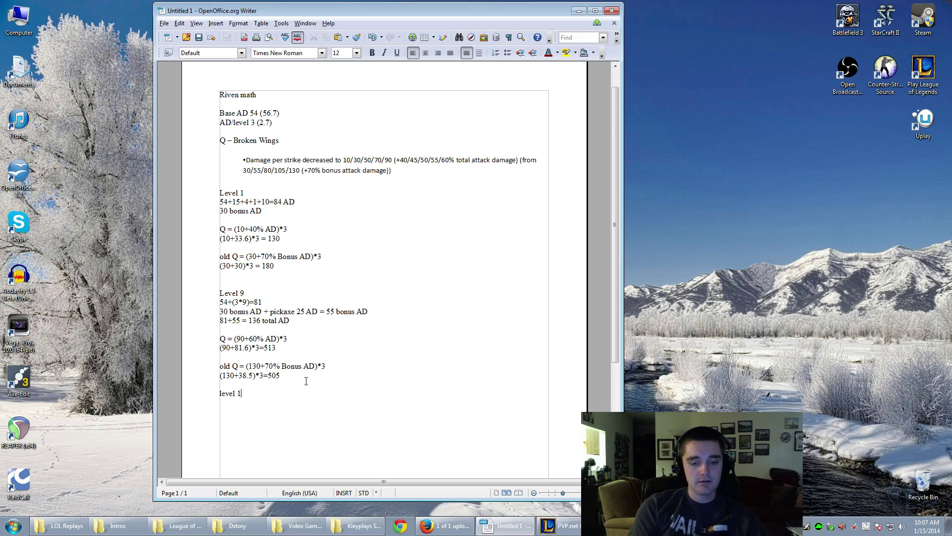
key("BackSpace")
key("BackSpace")
key("BackSpace")
key("BackSpace")
key("BackSpace")
key("BackSpace")
key("BackSpace")
key("BackSpace")
type("Level 18")
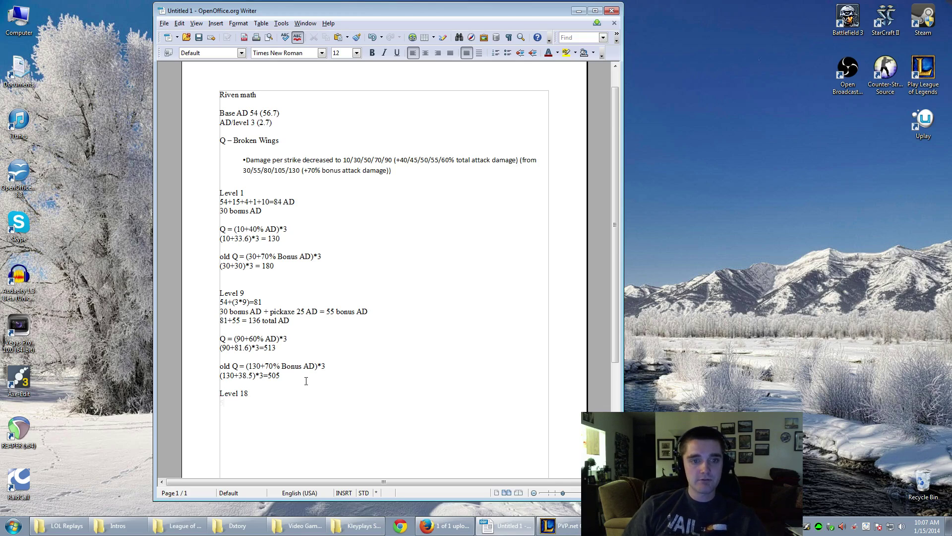
Enter the base AD formula 54+(3*18) on the line below the Level 18 heading
key("Return")
type("54")
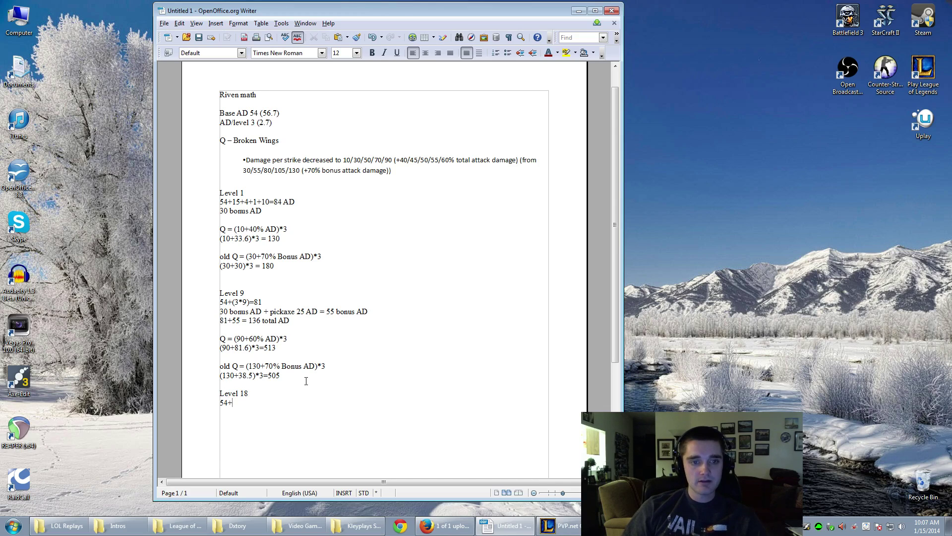
type("+(3")
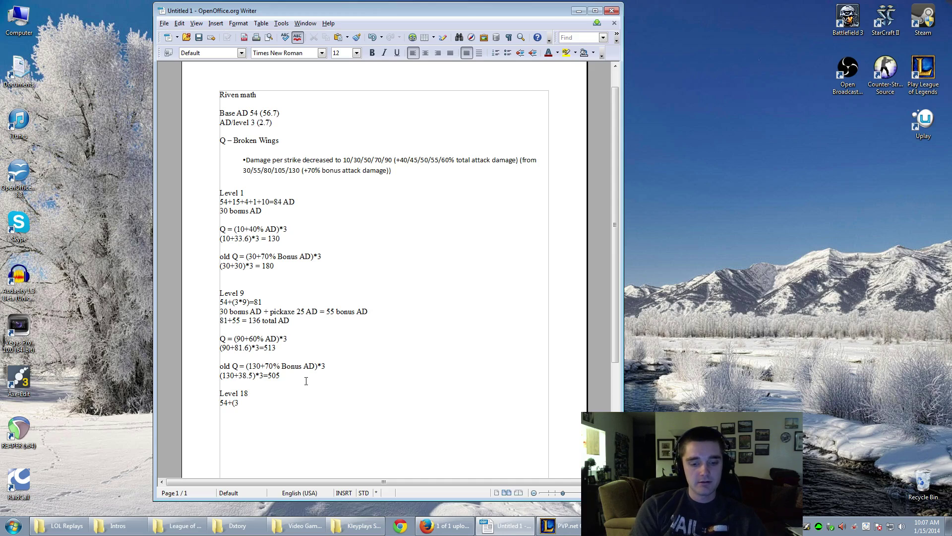
type("*18)")
Copy the formula 54+(3*18), switch to Chrome and calculate it with a Google search in a new tab
key("shift+Left")
key("shift+Left")
key("shift+Left")
key("shift+Left")
key("shift+Left")
key("shift+Left")
key("shift+Left")
key("shift+Left")
key("shift+Left")
key("ctrl+c")
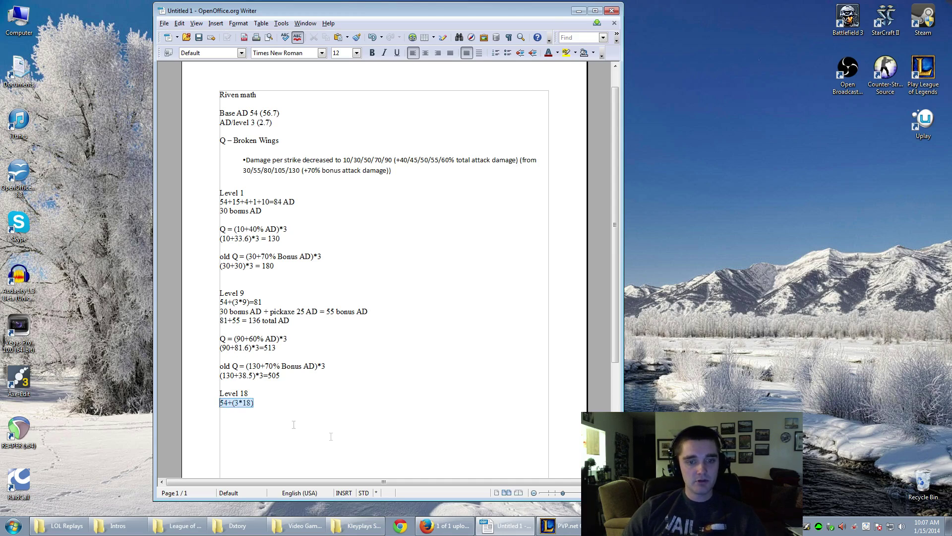
left_click(400, 526)
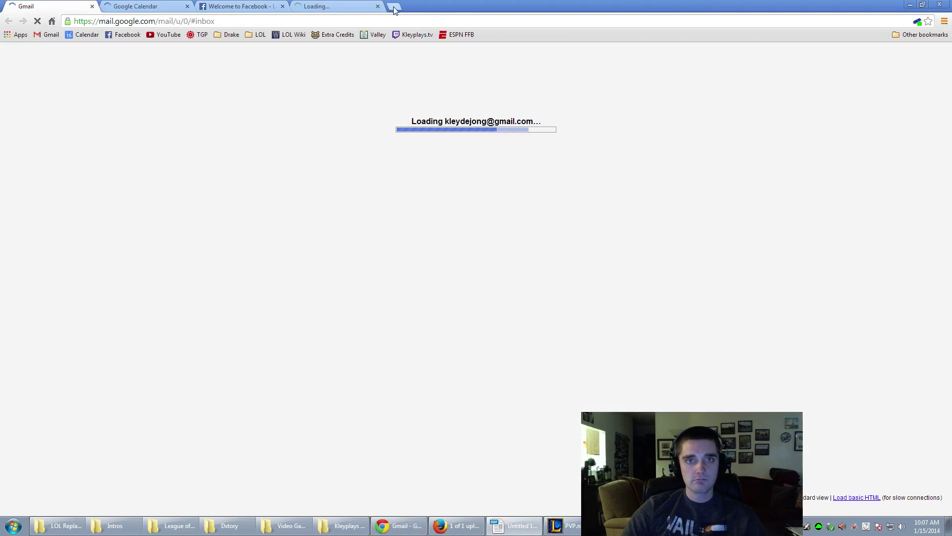
left_click(394, 7)
key("ctrl+v")
key("Return")
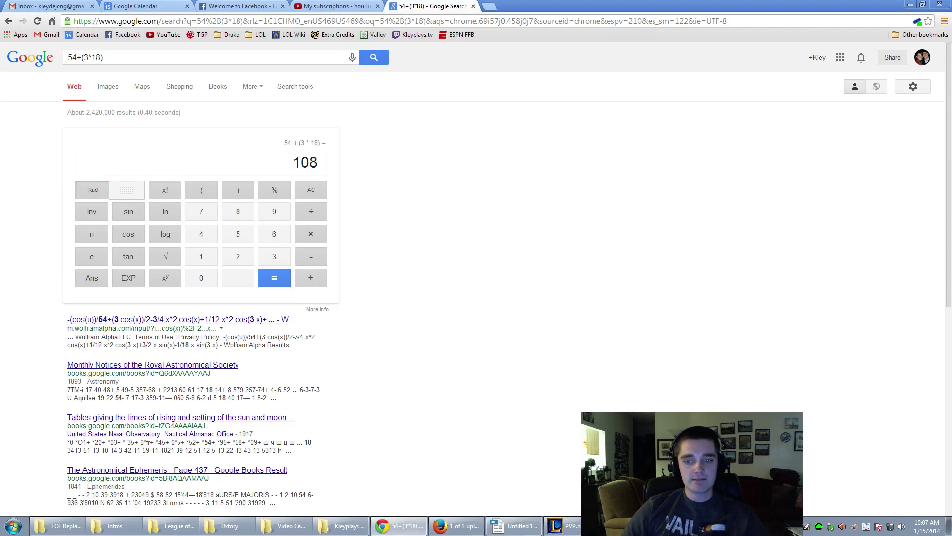
Return to the Writer document and append "+108" to the Level 18 formula line, keeping 54+(3*18) intact
left_click(516, 526)
key("Right")
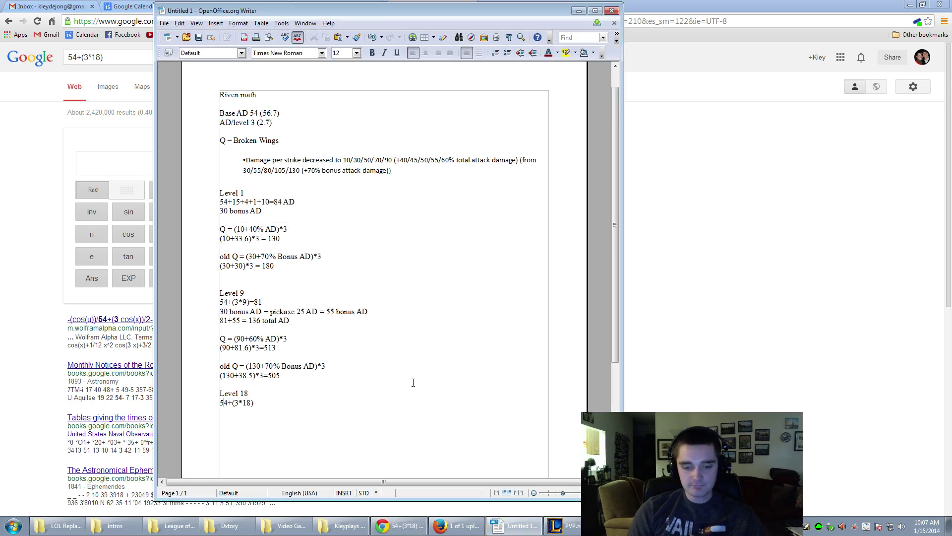
type("+")
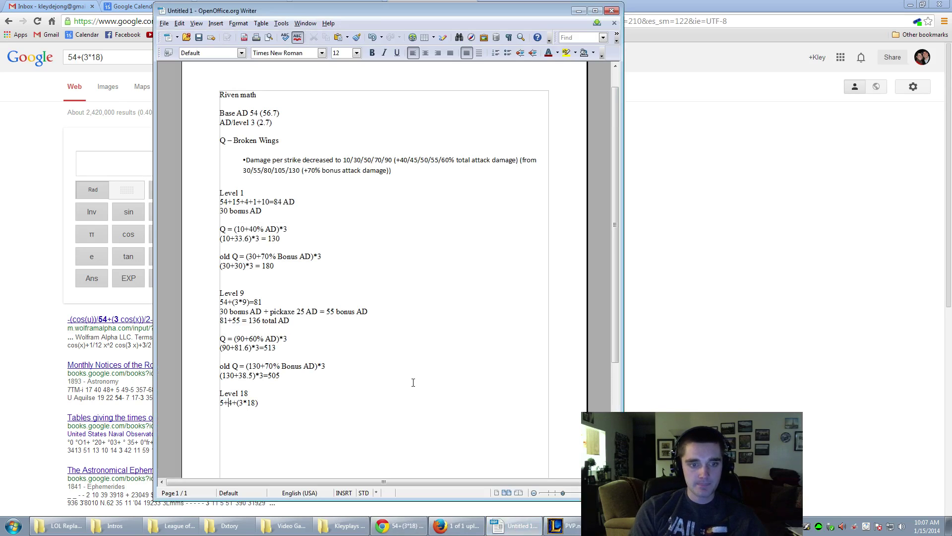
key("BackSpace")
key("Delete")
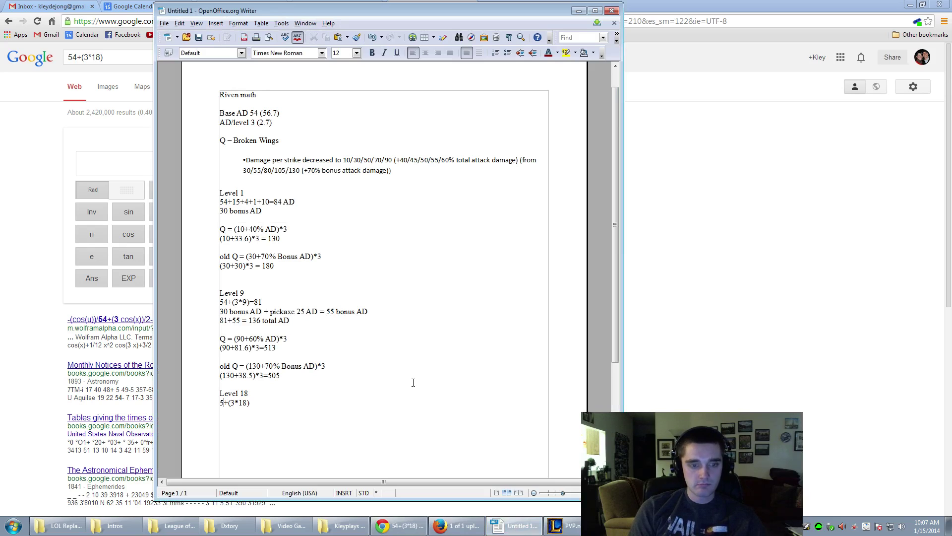
type("4")
key("End")
type("+108")
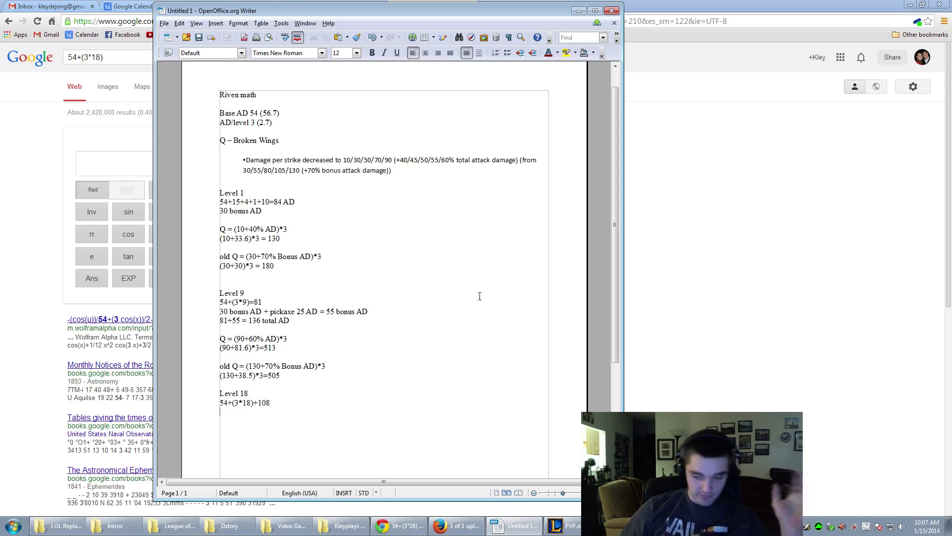
Add the lines "200 bonus AD" and "308 total AD" below the Level 18 formula
type("200")
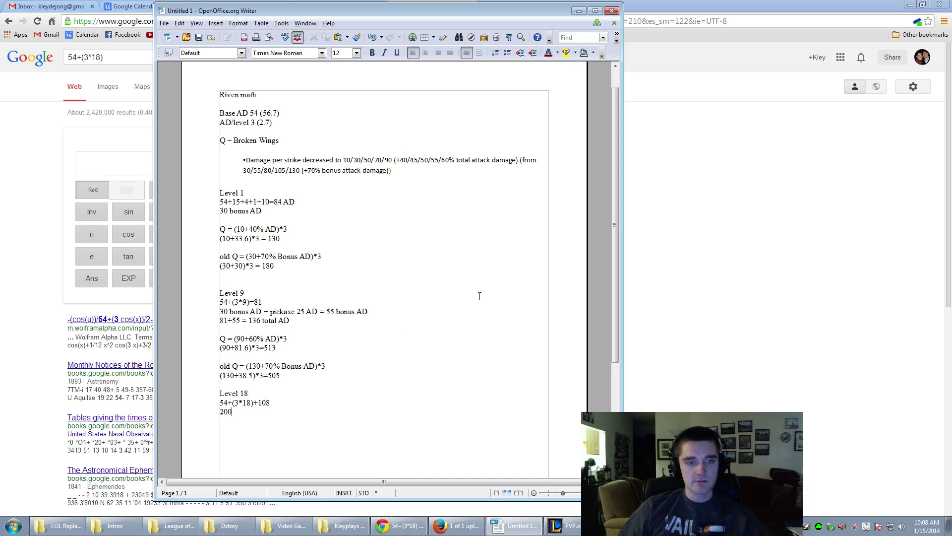
type(" bonus AD")
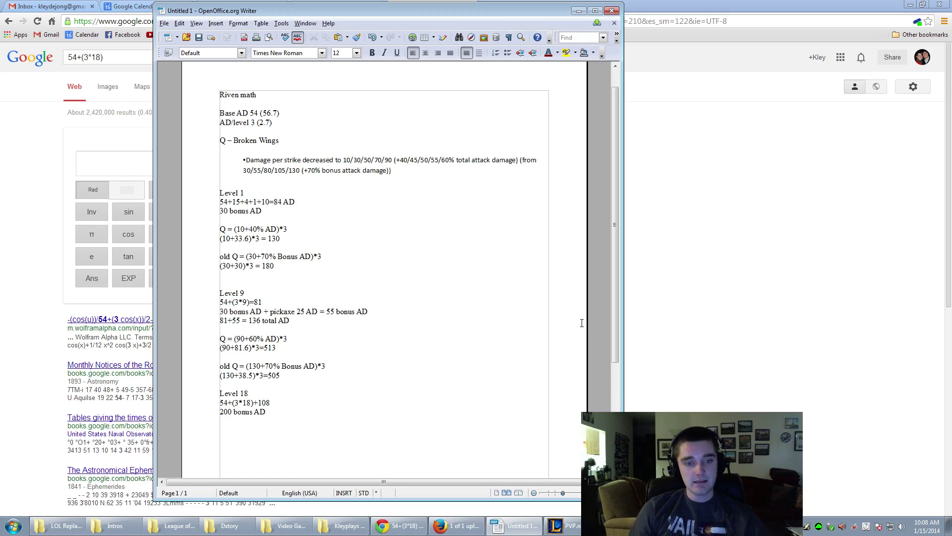
type("30")
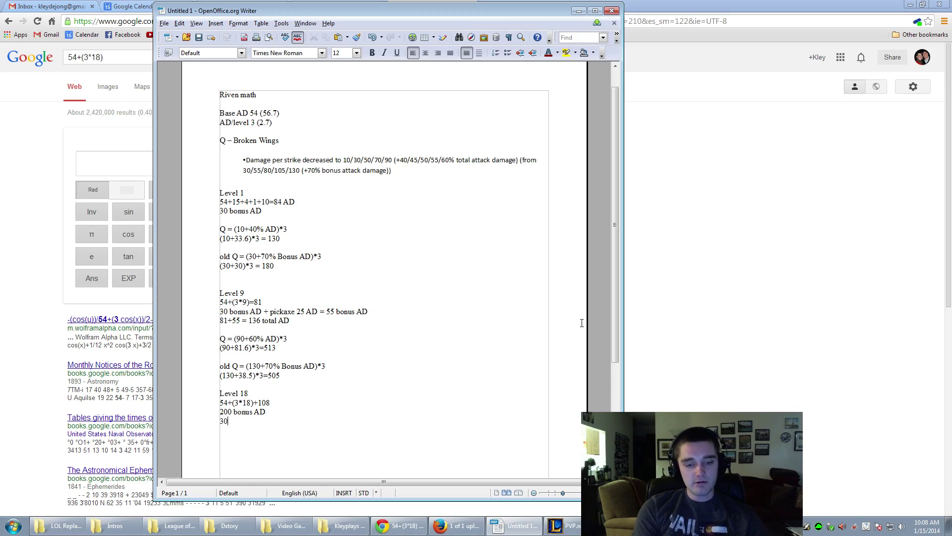
type("8 total AD")
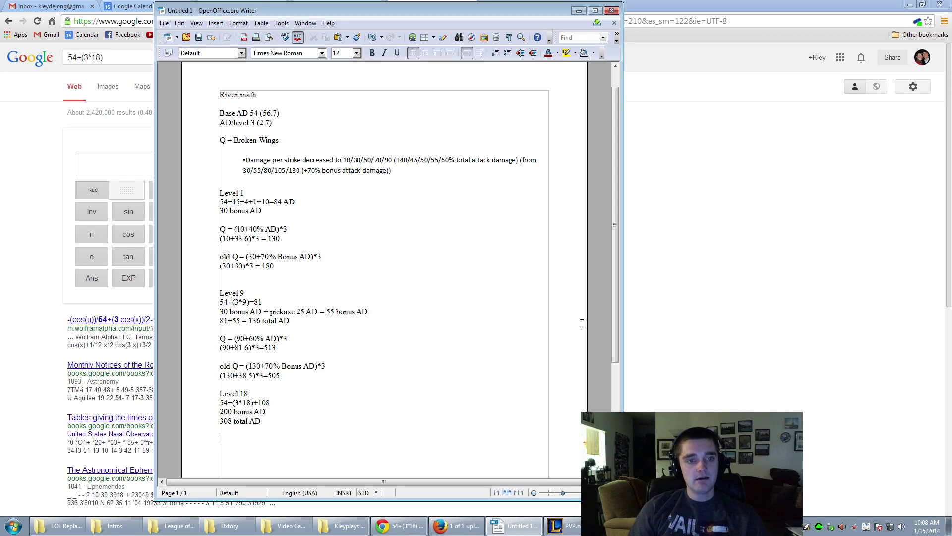
key("Return")
left_click_drag(286, 269, 213, 229)
key("ctrl+c")
left_click(286, 451)
key("ctrl+v")
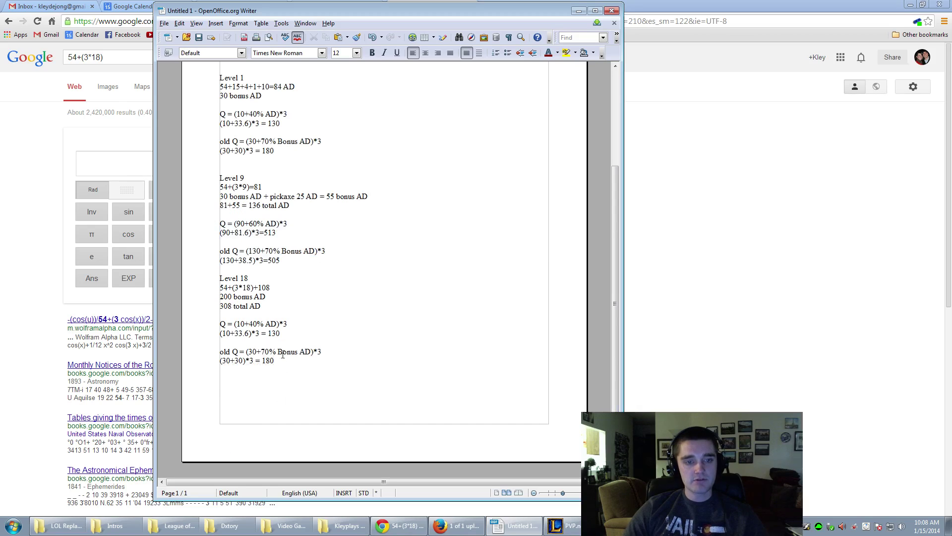
left_click_drag(282, 361, 198, 327)
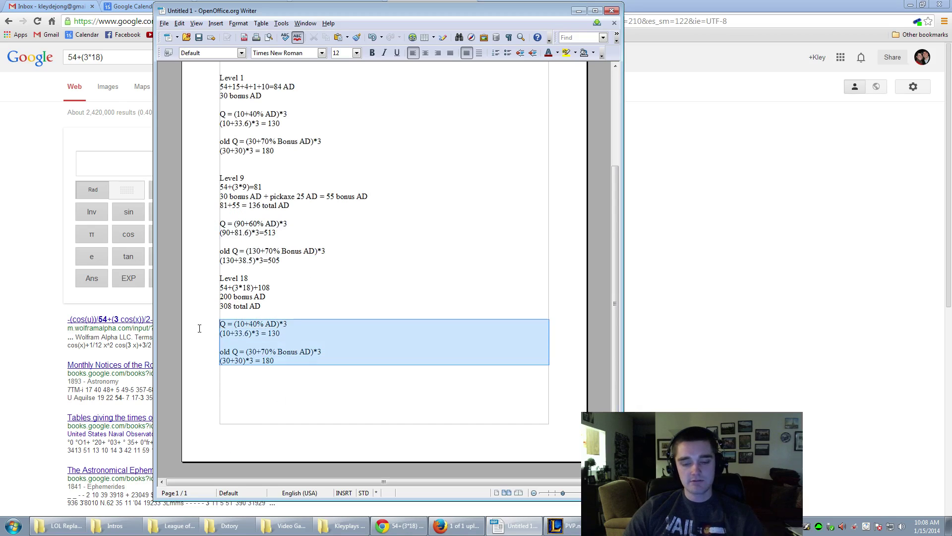
key("BackSpace")
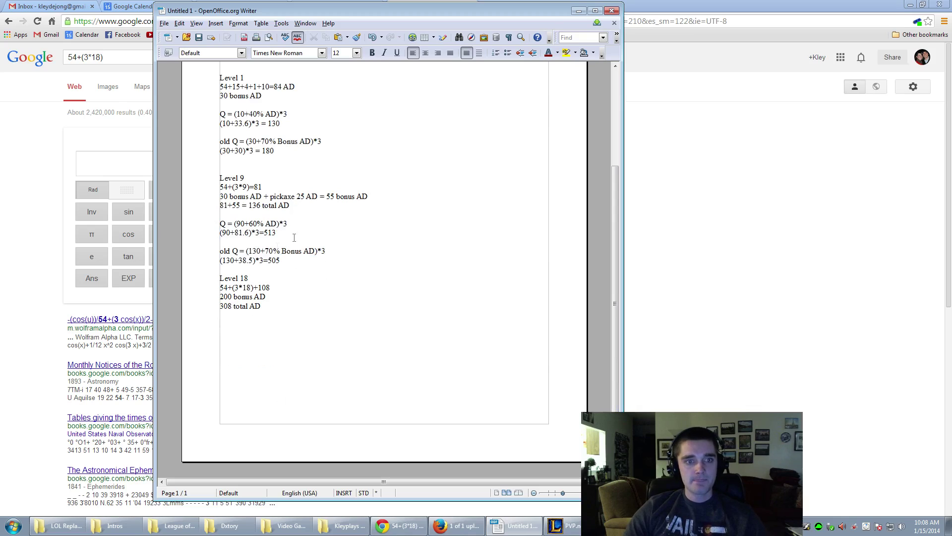
Insert a blank line above the Level 18 heading and copy the Level 9 Q and old Q calculations below the 308 total AD line
left_click(243, 268)
key("Return")
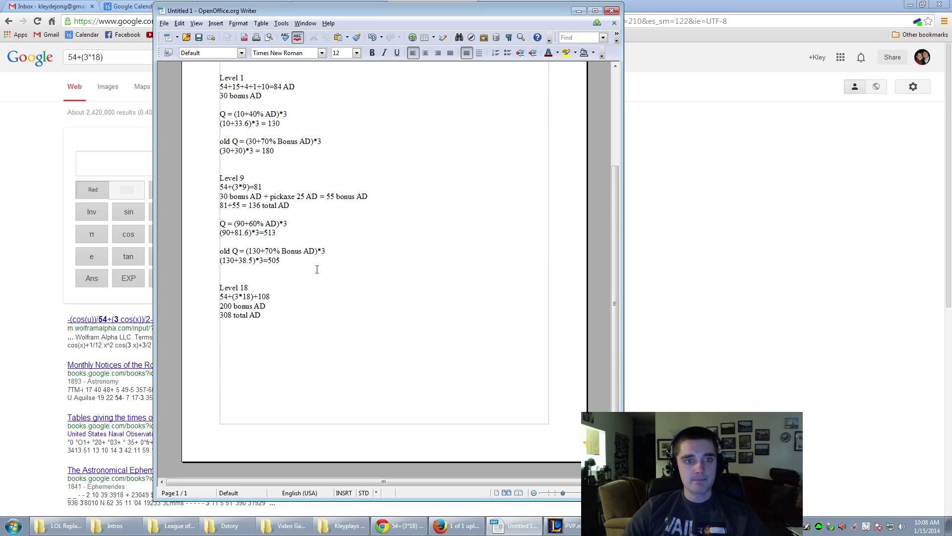
left_click_drag(280, 262, 207, 226)
key("ctrl+c")
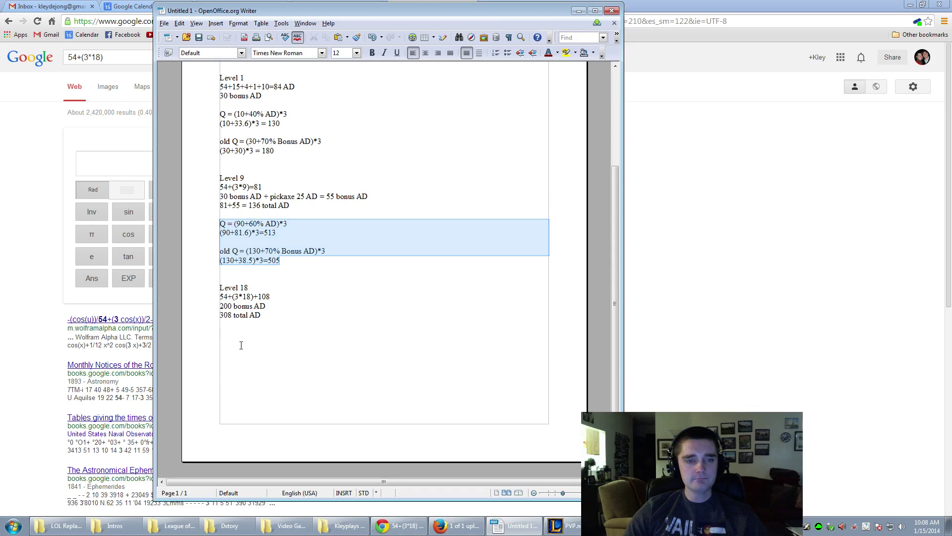
left_click(251, 340)
key("ctrl+v")
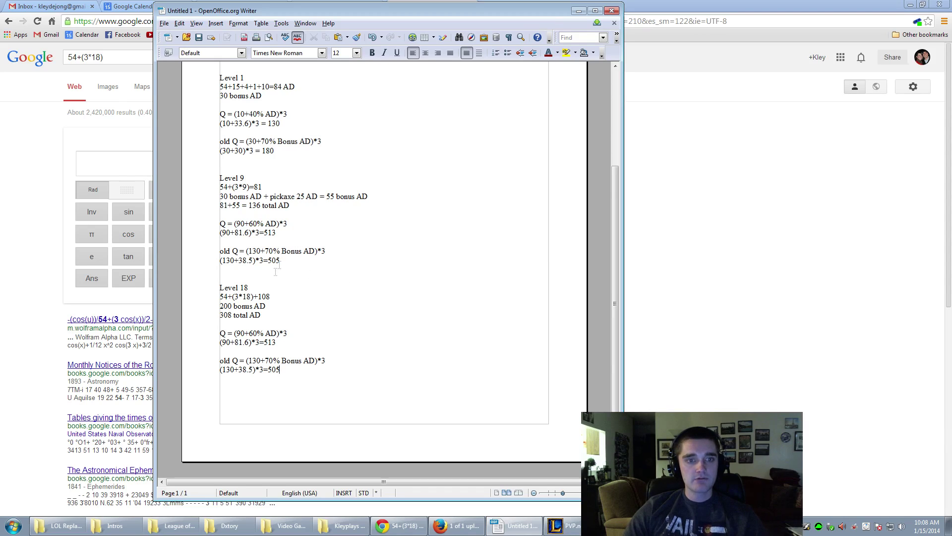
Switch to Chrome and calculate 308*60% with a Google search
double_click(231, 315)
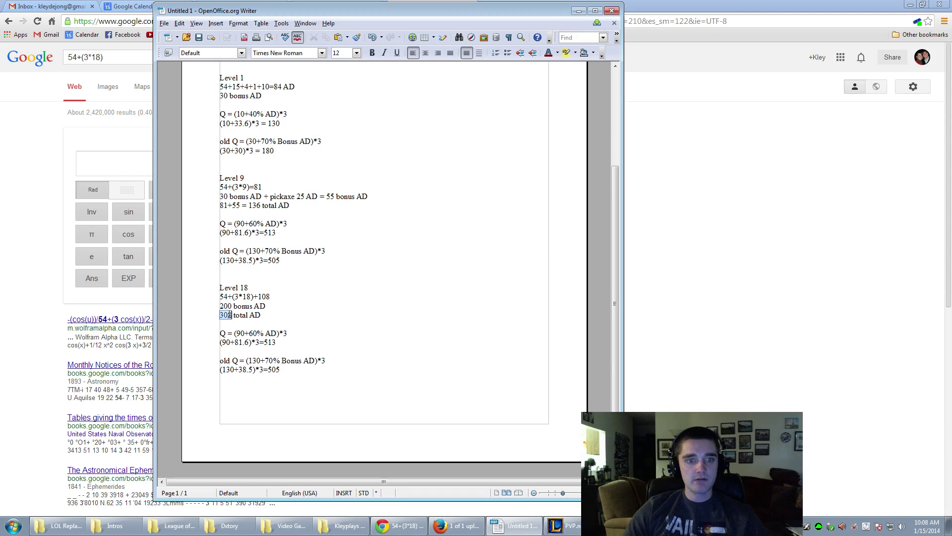
left_click(26, 198)
left_click(127, 58)
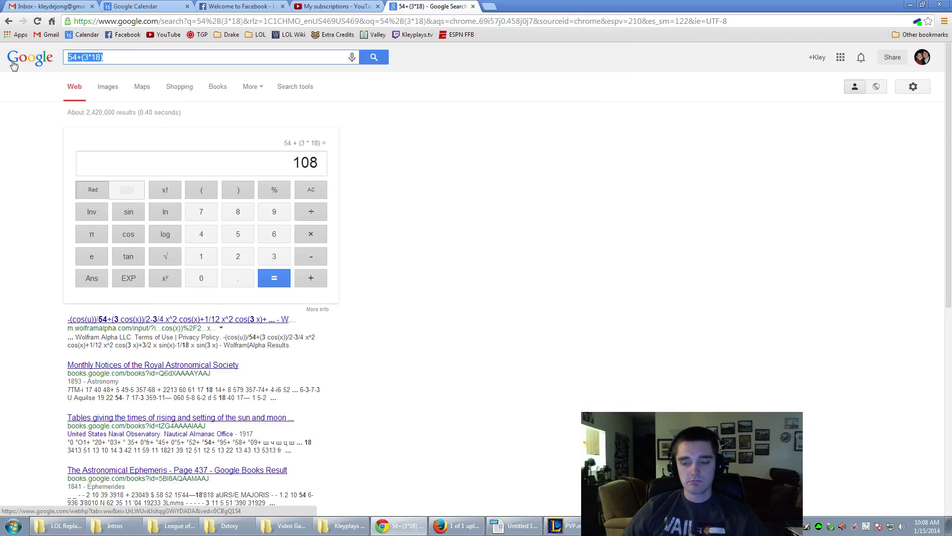
type("308")
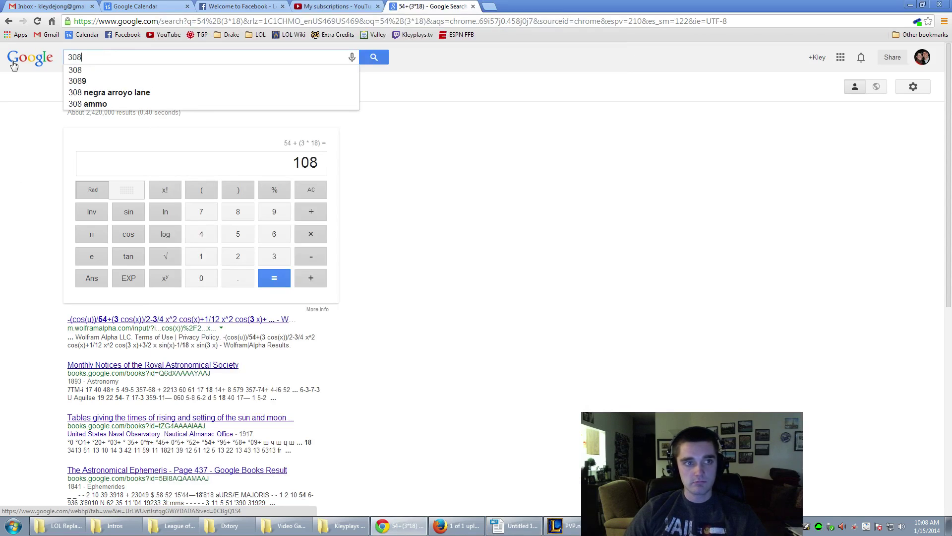
type("*60%")
key("Return")
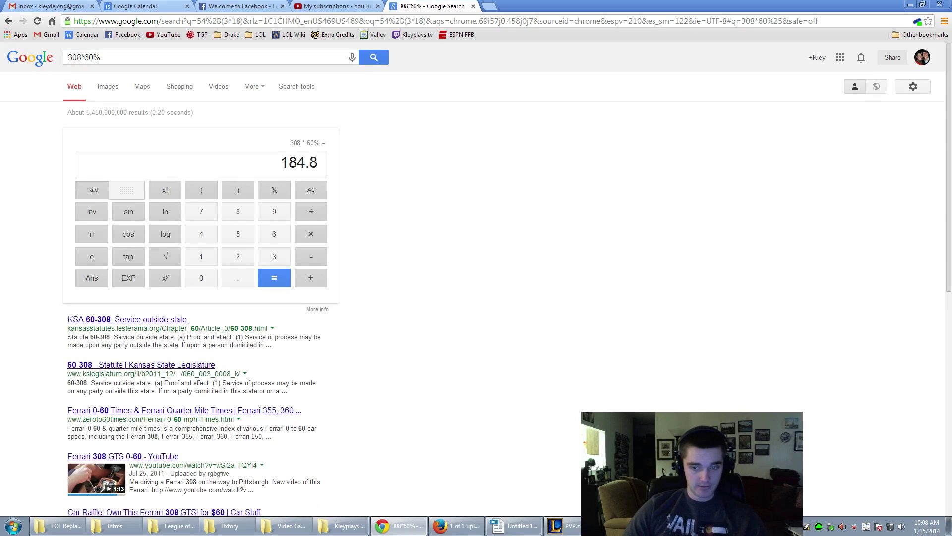
Return to the Writer document and replace 81.6 with 185 in the Level 18 Q calculation
left_click(515, 525)
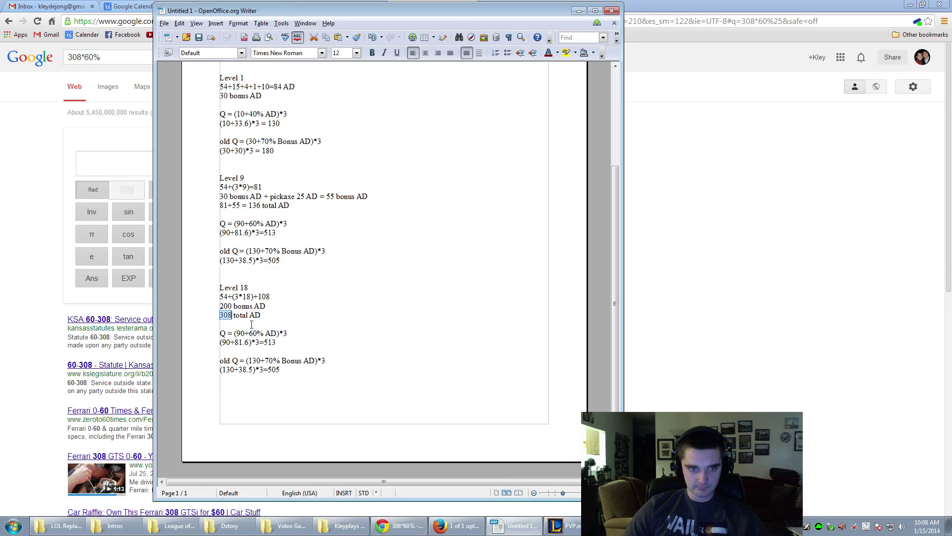
mouse_move(234, 342)
left_mouse_down()
mouse_move(252, 342)
mouse_move(220, 342)
left_mouse_up()
type("185")
Copy (90+185)*3 into a Google search in Chrome, and enter 825 as the Level 18 Q result in Writer
key("ctrl+c")
left_click(109, 57)
key("ctrl+v")
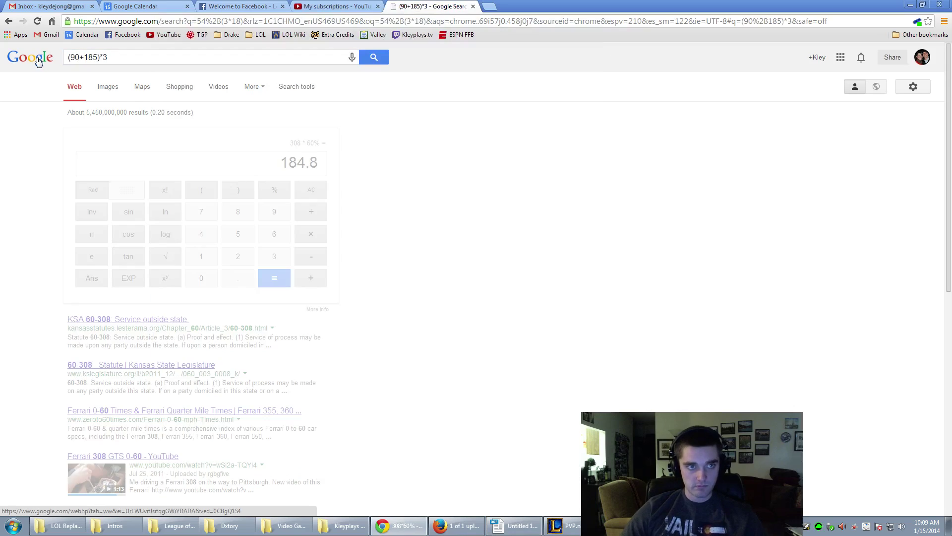
left_click(516, 526)
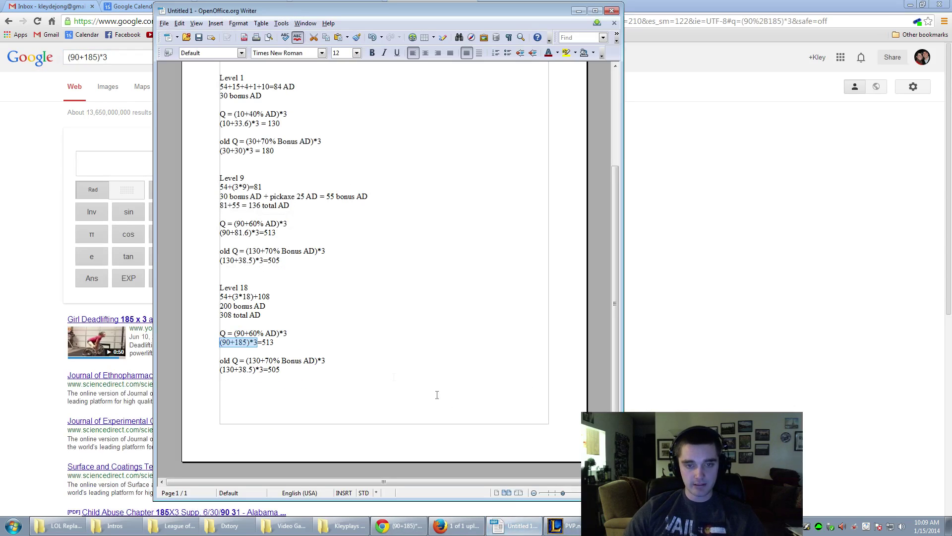
left_click_drag(262, 342, 312, 348)
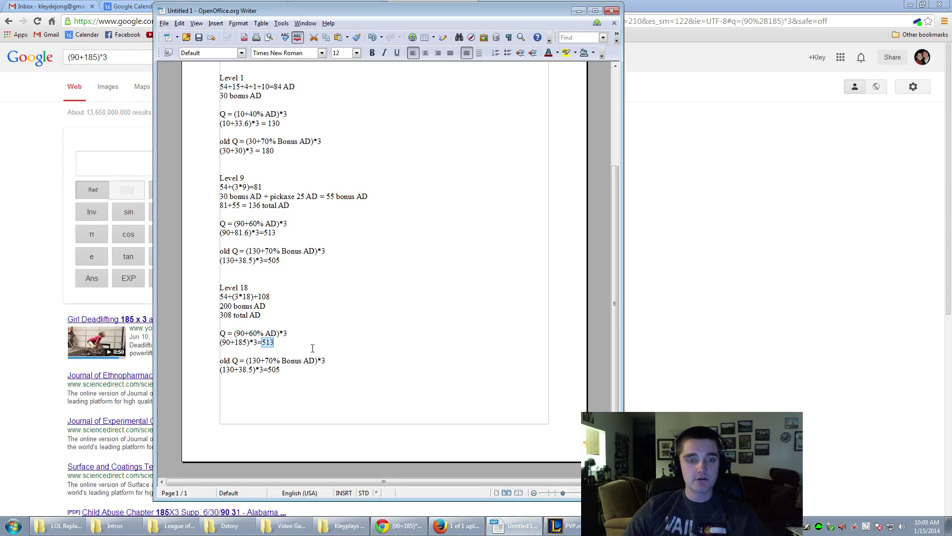
type("825")
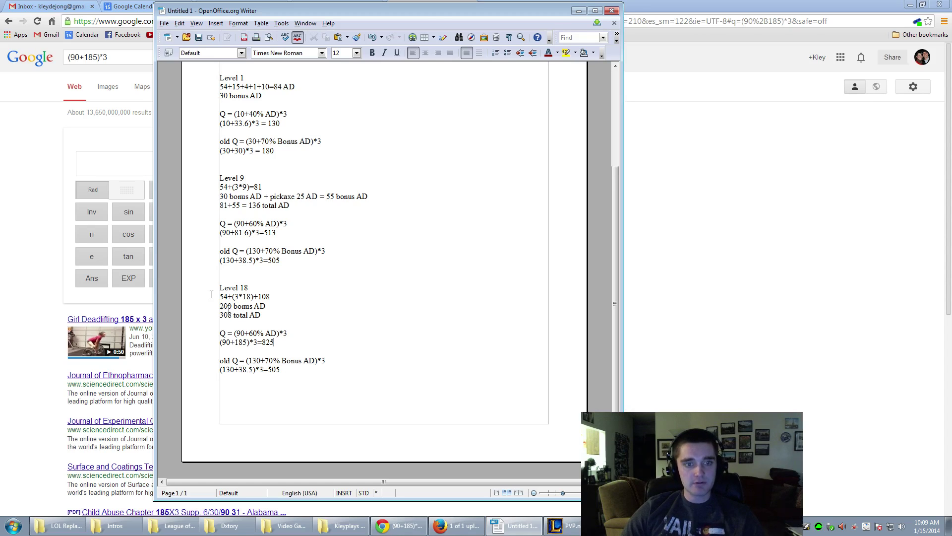
Switch to Chrome and calculate 200*70% with a Google search
left_click(37, 166)
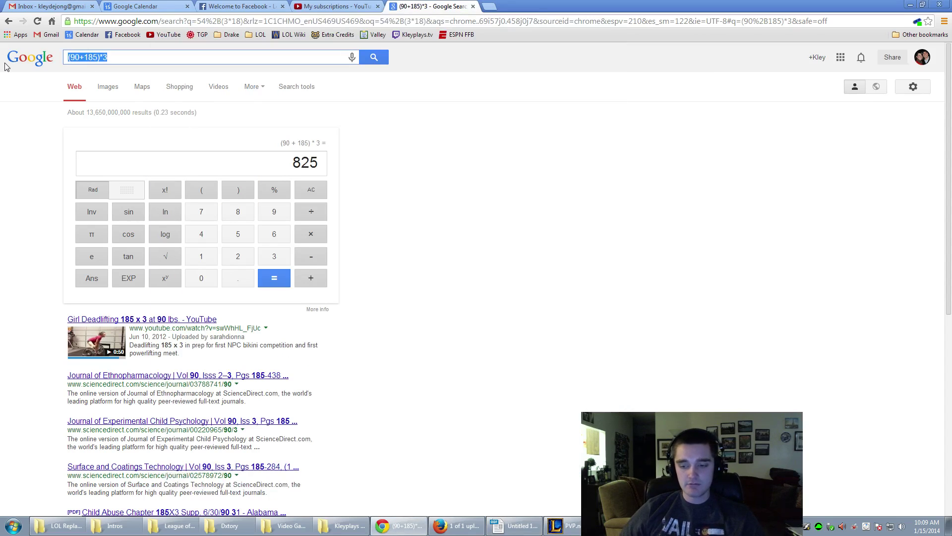
type("200*7")
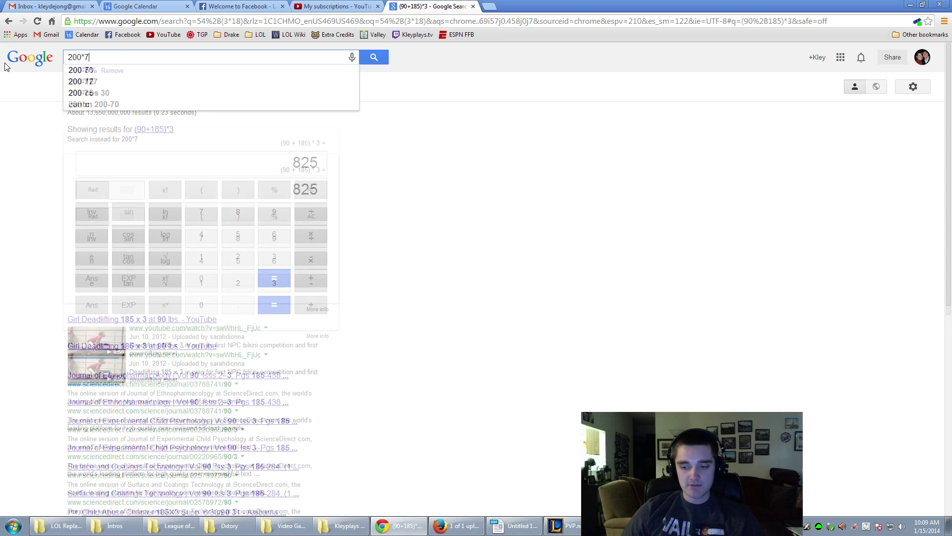
type("0%")
key("Return")
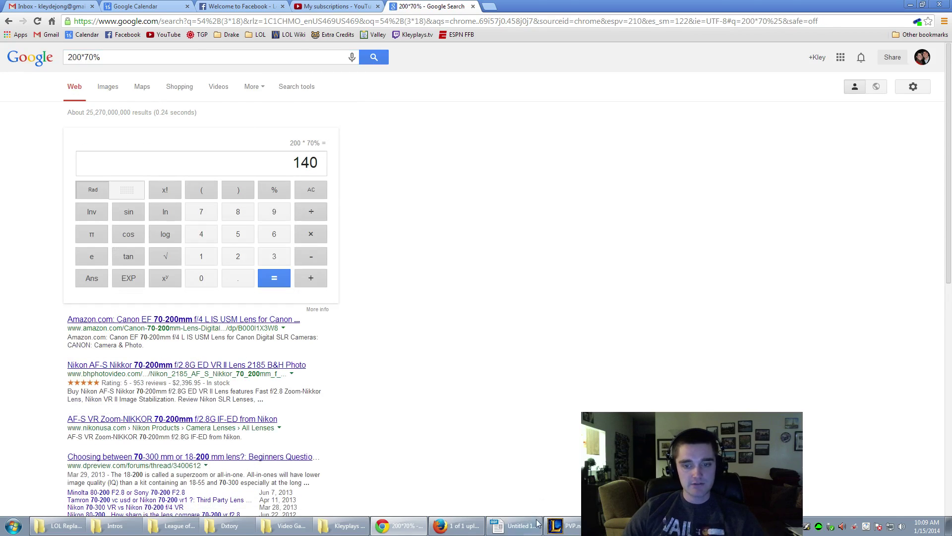
Return to the Writer document and replace 38.5 with 140 in the Level 18 old Q calculation
left_click(515, 526)
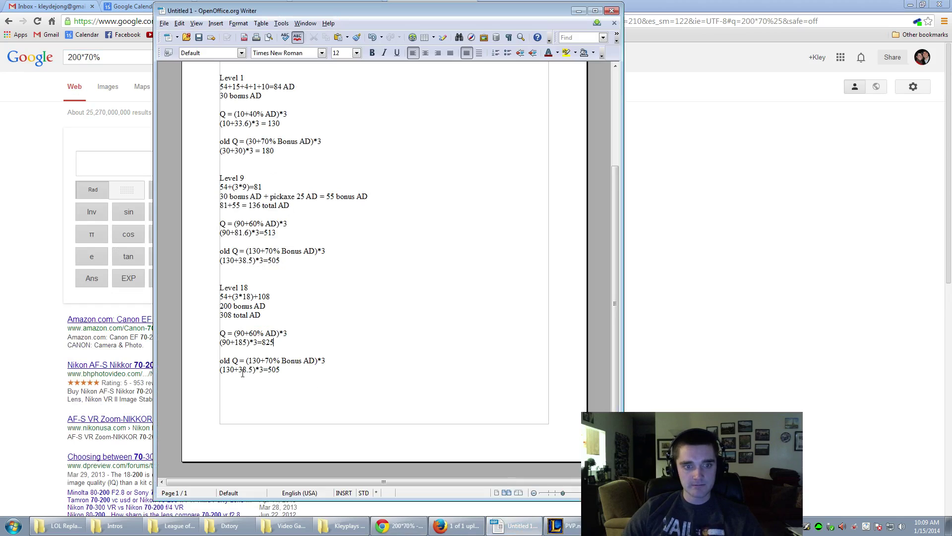
mouse_move(238, 370)
left_mouse_down()
mouse_move(253, 369)
mouse_move(220, 370)
left_mouse_up()
type("140")
Copy (130+140)*3 into a Google search in Chrome, and enter 810 as the Level 18 old Q result in Writer
key("ctrl+c")
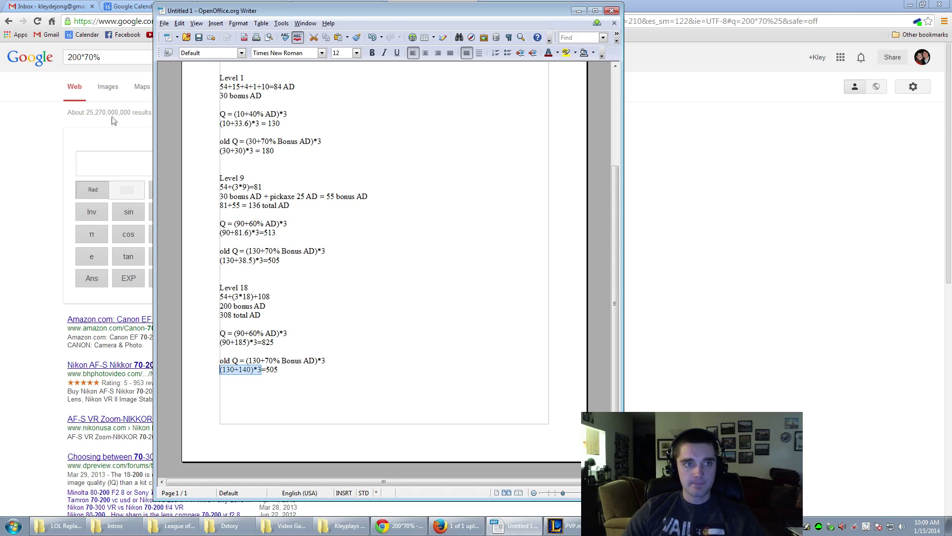
left_click(99, 57)
key("ctrl+a")
key("ctrl+v")
key("Return")
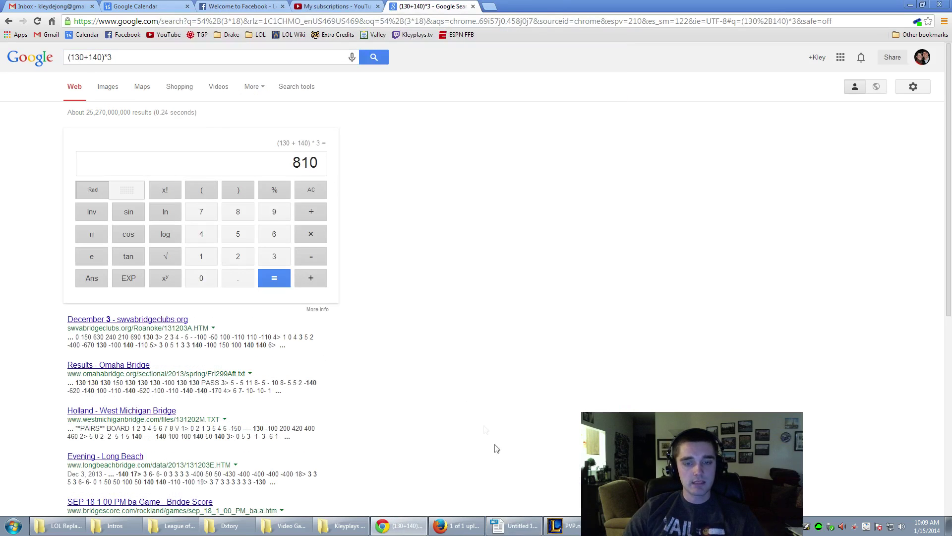
left_click(516, 525)
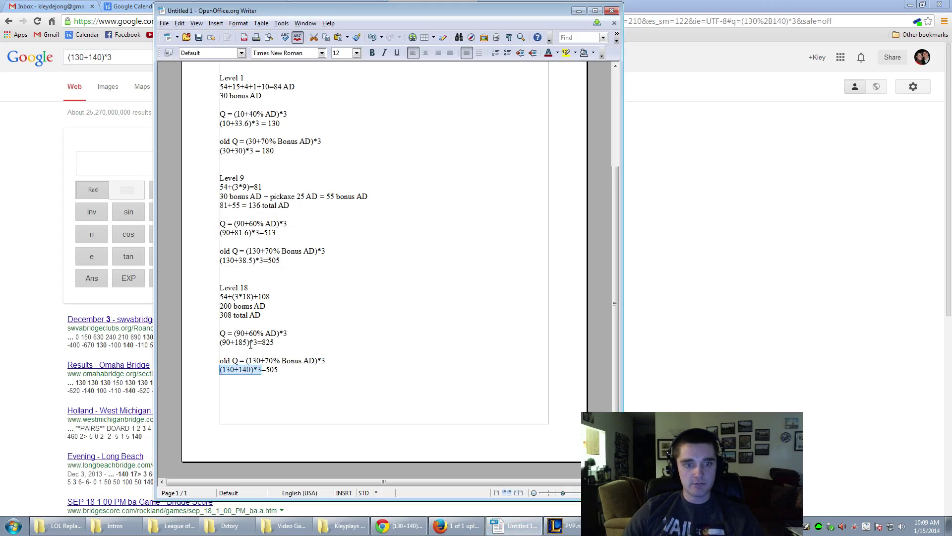
double_click(272, 370)
type("8")
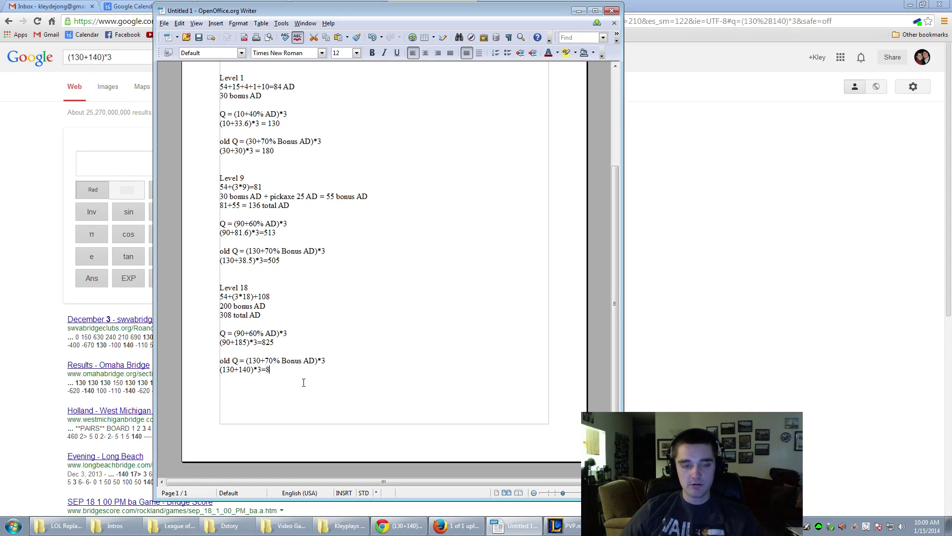
type("10")
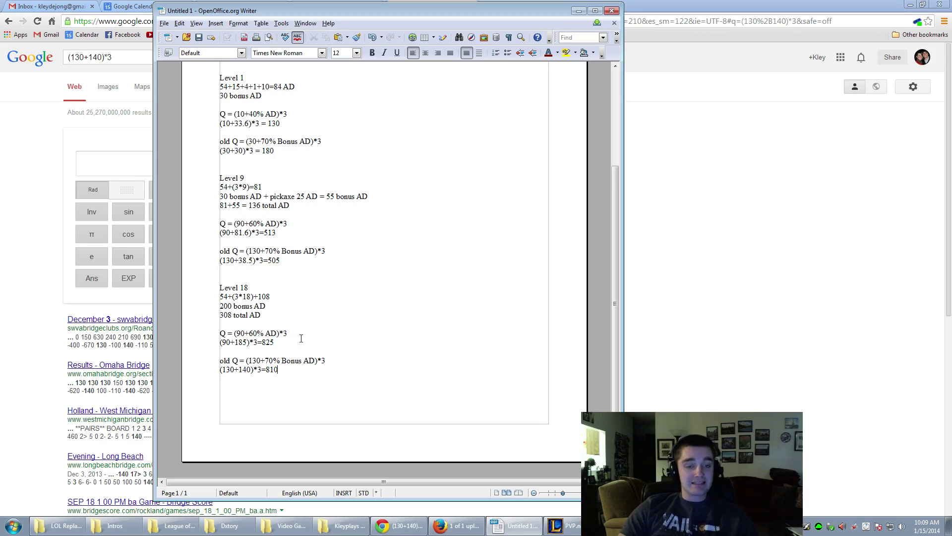
Review the calculations for Levels 1, 9 and 18, comparing the new and old Q damage results at Level 1
scroll(311, 324, "up", 3)
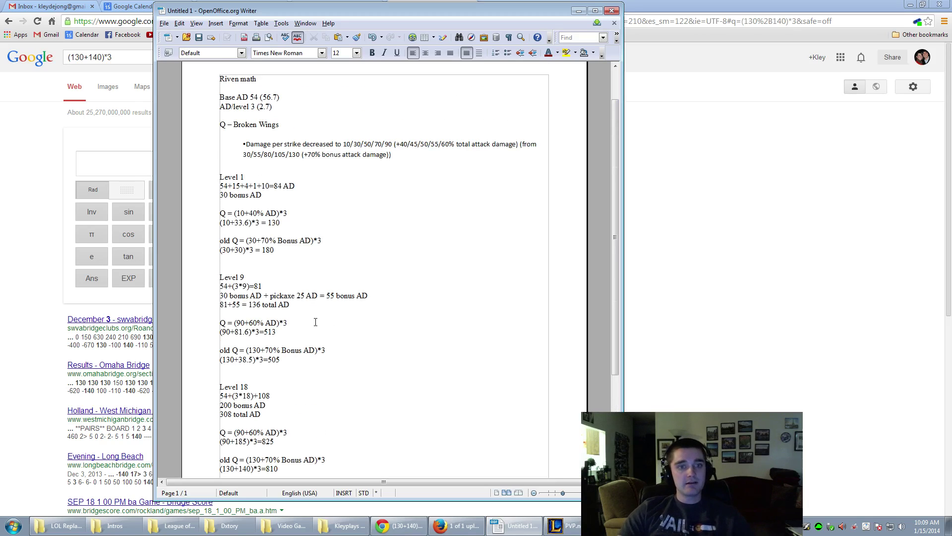
scroll(316, 320, "down", 3)
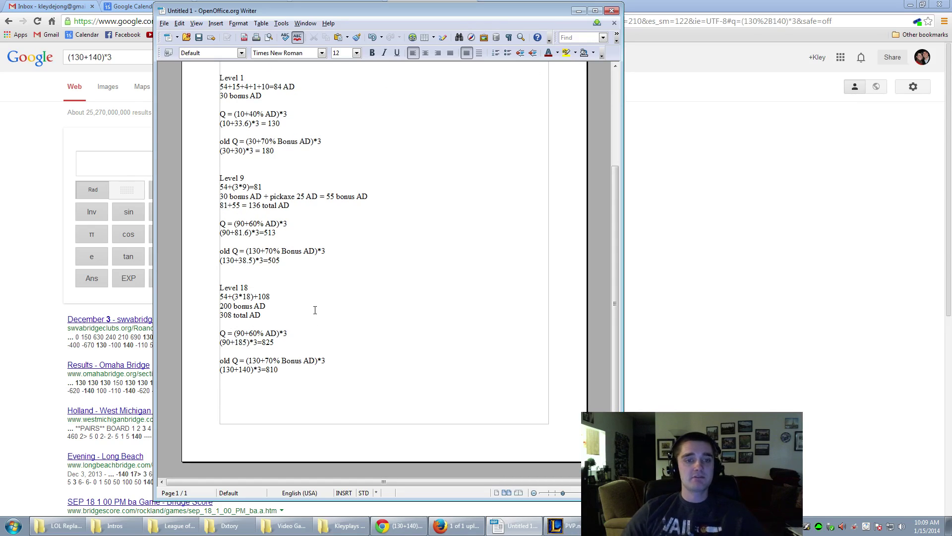
scroll(374, 331, "up", 2)
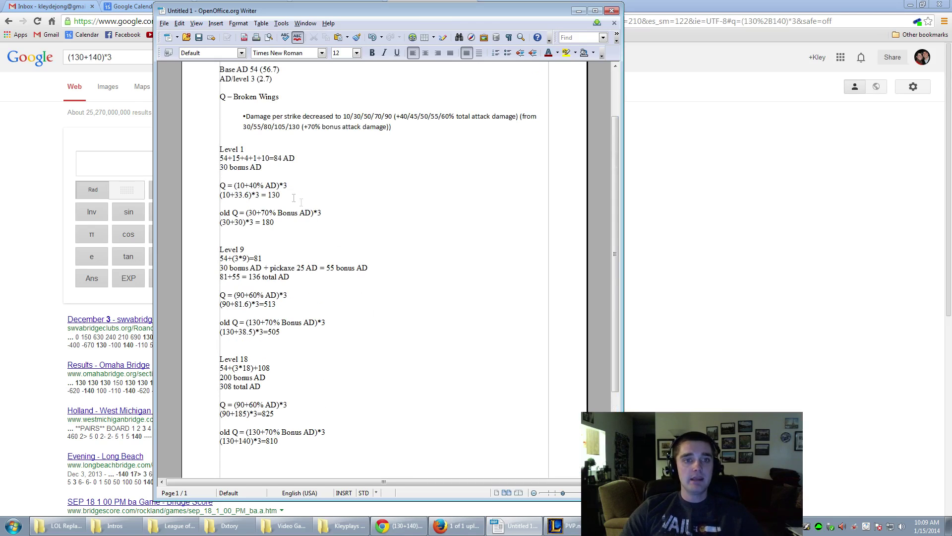
double_click(274, 194)
double_click(268, 222)
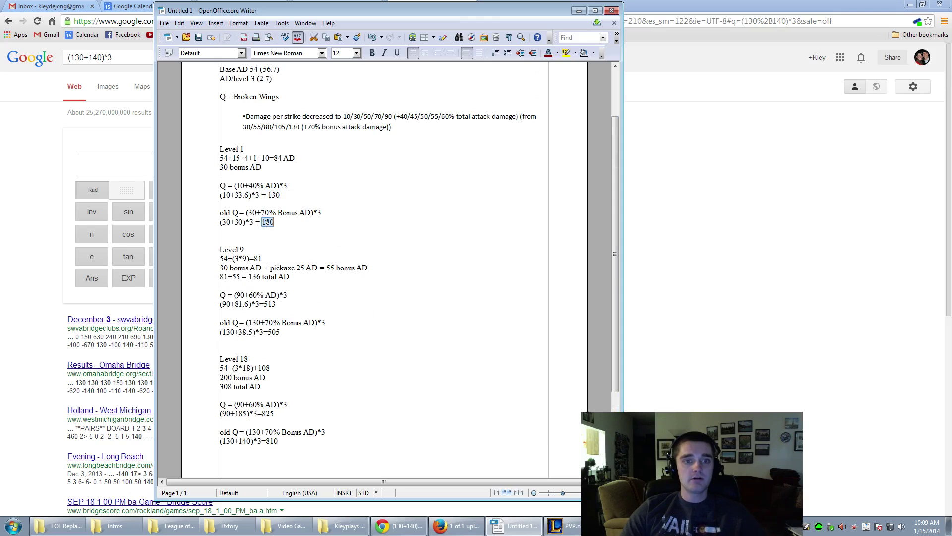
double_click(274, 194)
scroll(355, 310, "down", 1)
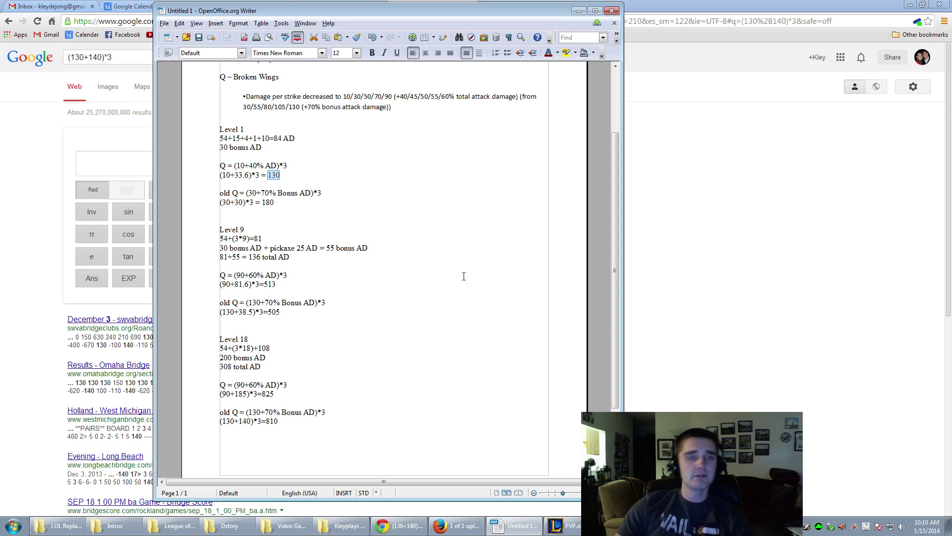
scroll(384, 307, "up", 3)
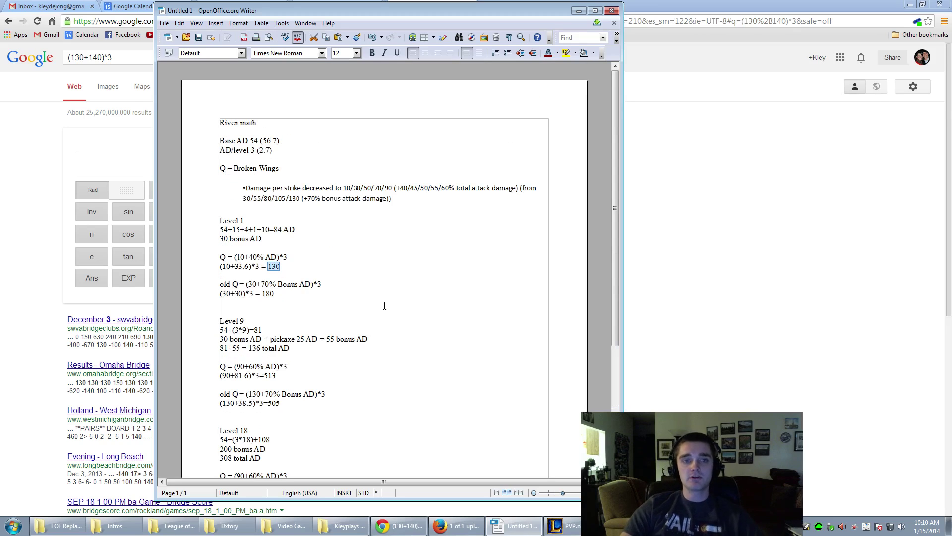